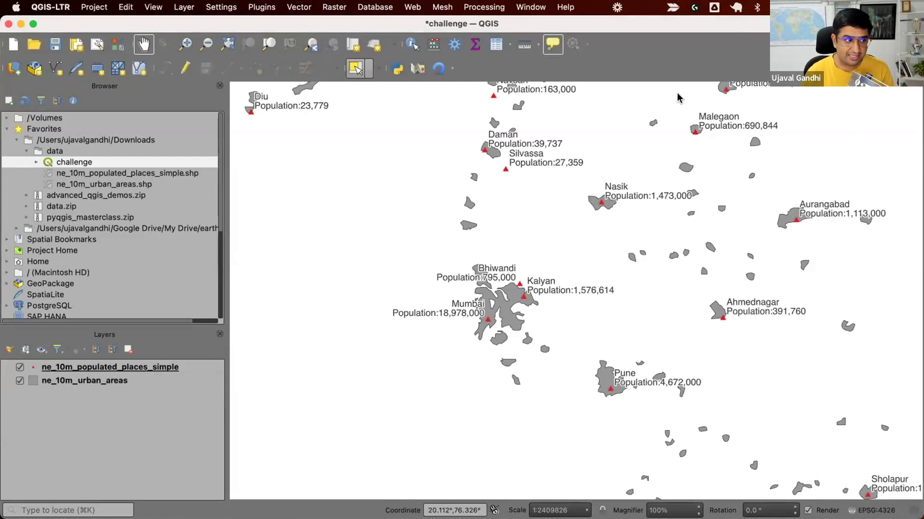
Hide populated places, zoom into the Mumbai–Pune area, then show the labelled places again
{"action": "left_click", "coordinate": [20, 368]}
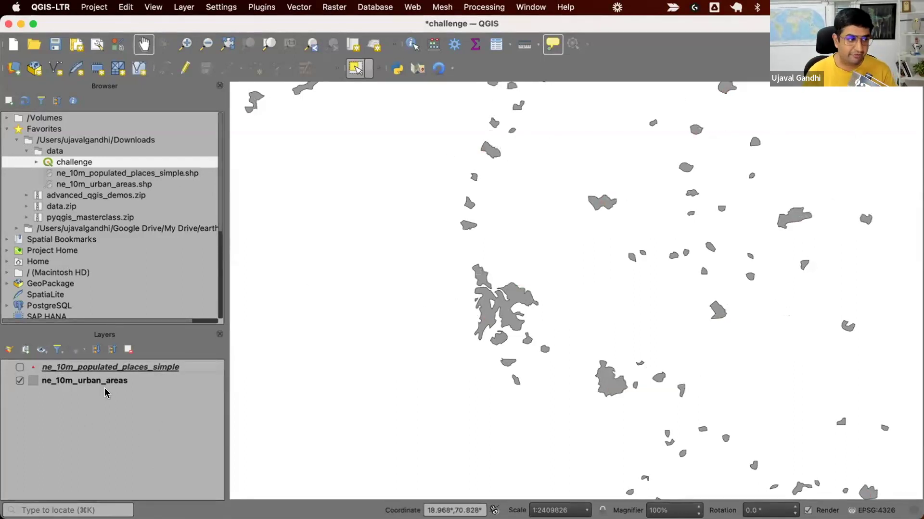
{"action": "scroll", "coordinate": [464, 341], "scroll_direction": "up", "scroll_amount": 1}
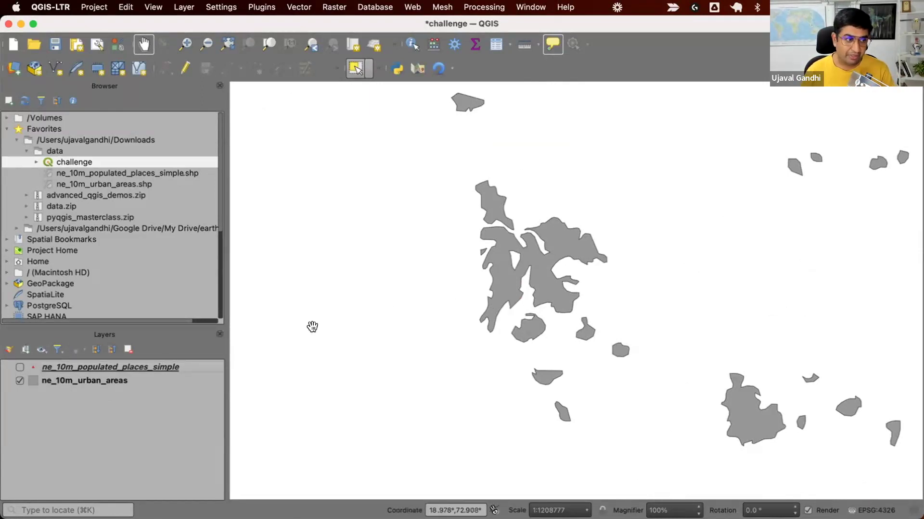
{"action": "left_click", "coordinate": [19, 366]}
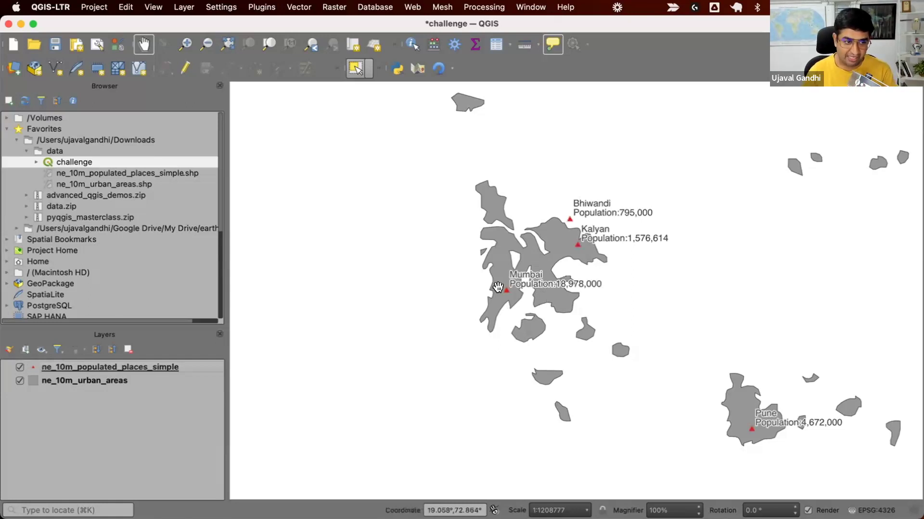
{"action": "mouse_move", "coordinate": [502, 288]}
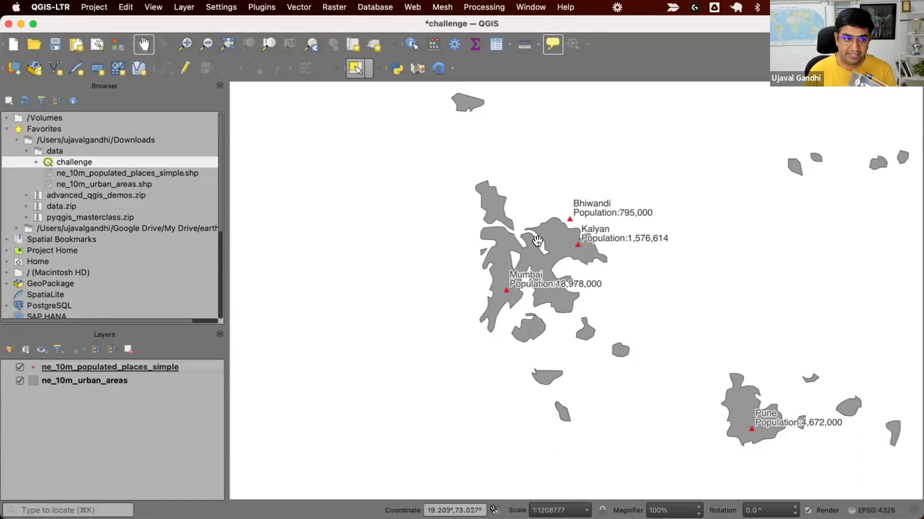
{"action": "left_click", "coordinate": [174, 382]}
{"action": "left_click", "coordinate": [496, 44]}
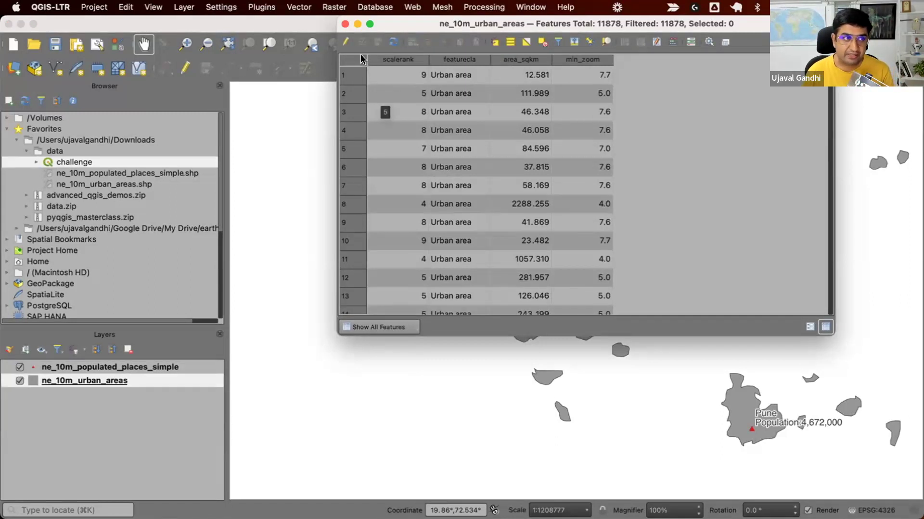
{"action": "left_click", "coordinate": [345, 24]}
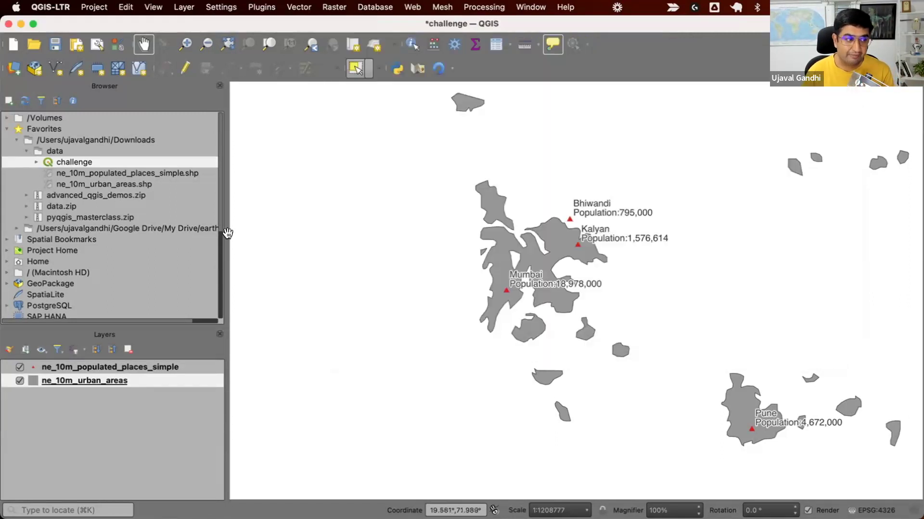
{"action": "left_click", "coordinate": [165, 368]}
{"action": "left_click", "coordinate": [497, 46]}
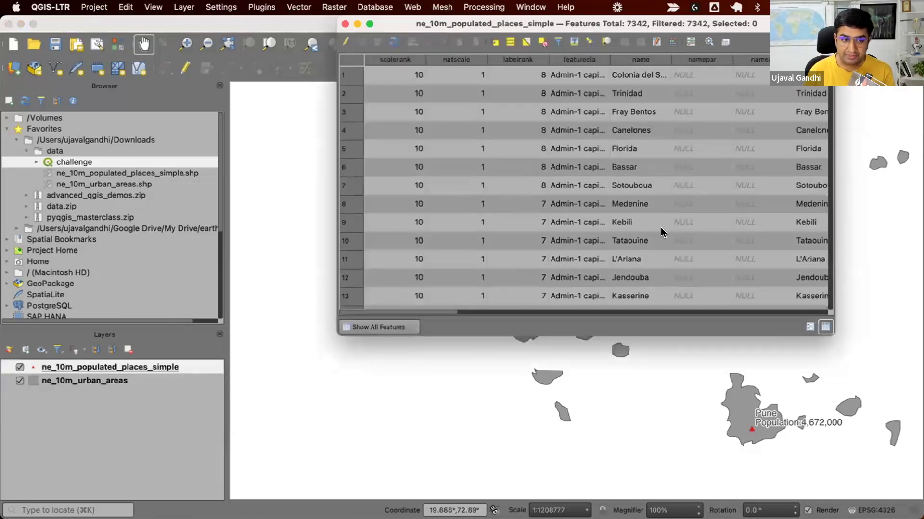
{"action": "left_click_drag", "start_coordinate": [421, 315], "coordinate": [758, 315]}
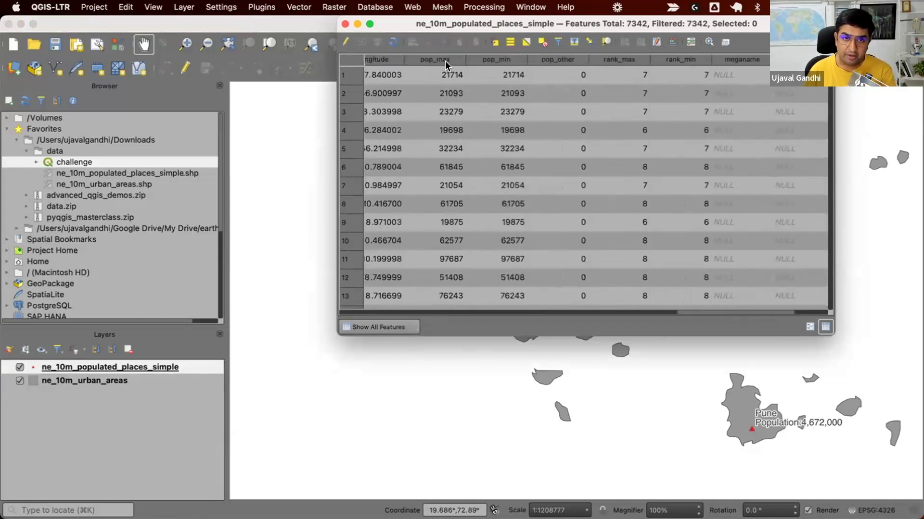
{"action": "left_click", "coordinate": [345, 24]}
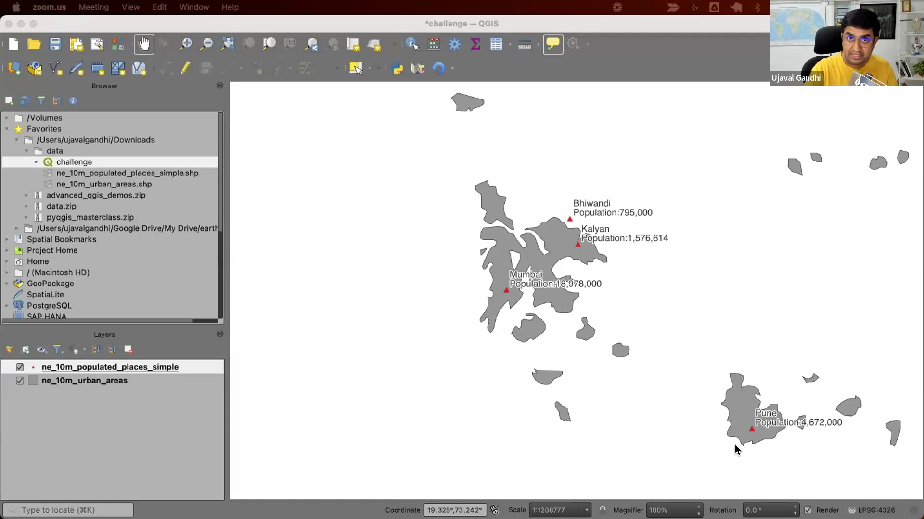
With Select Features, select the Mumbai/Kalyan urban polygons in ne_10m_urban_areas
{"action": "left_click", "coordinate": [125, 375]}
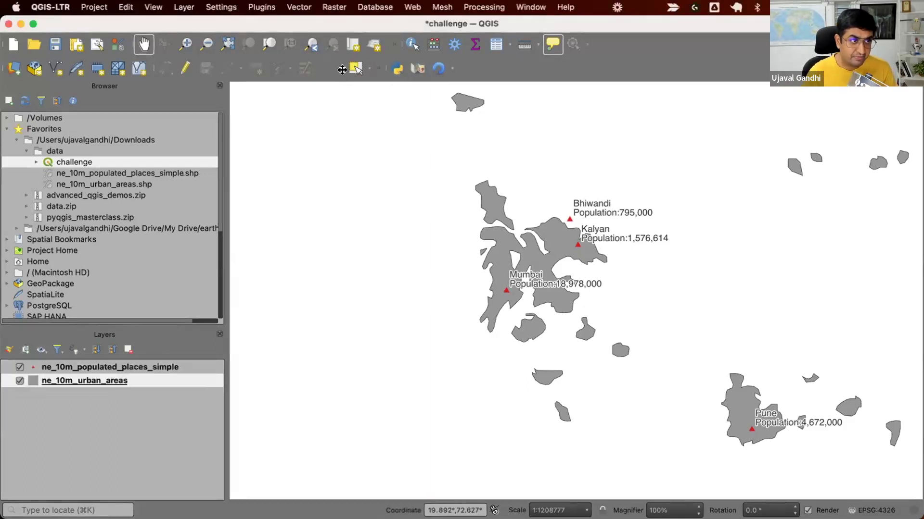
{"action": "left_click", "coordinate": [350, 69]}
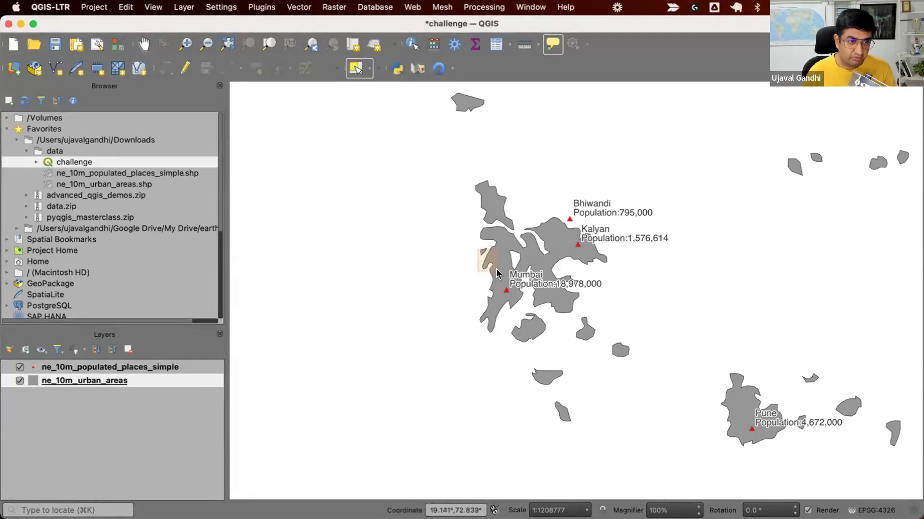
{"action": "left_click", "coordinate": [500, 273]}
{"action": "mouse_move", "coordinate": [500, 272]}
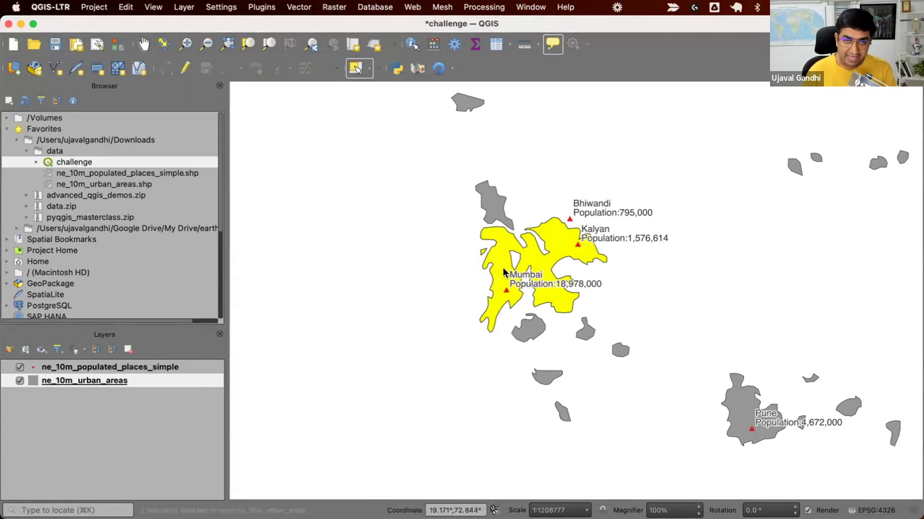
{"action": "mouse_move", "coordinate": [553, 313]}
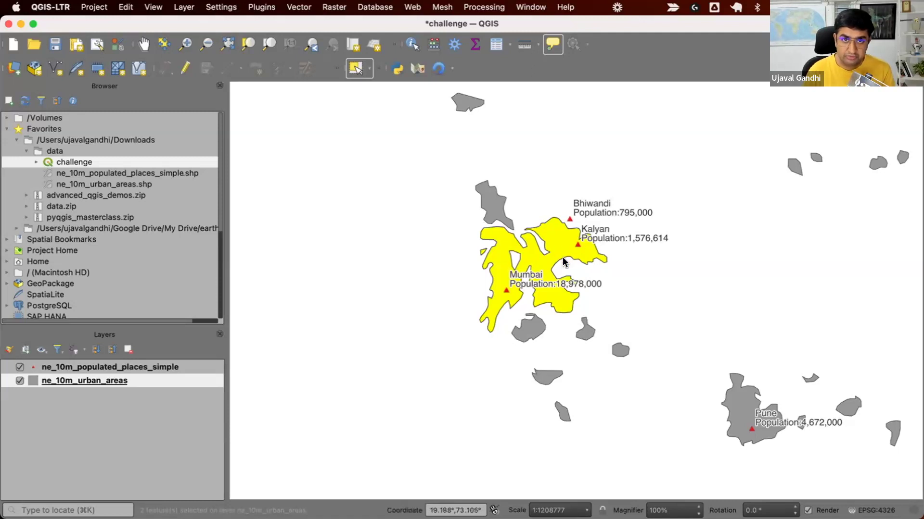
{"action": "mouse_move", "coordinate": [563, 259]}
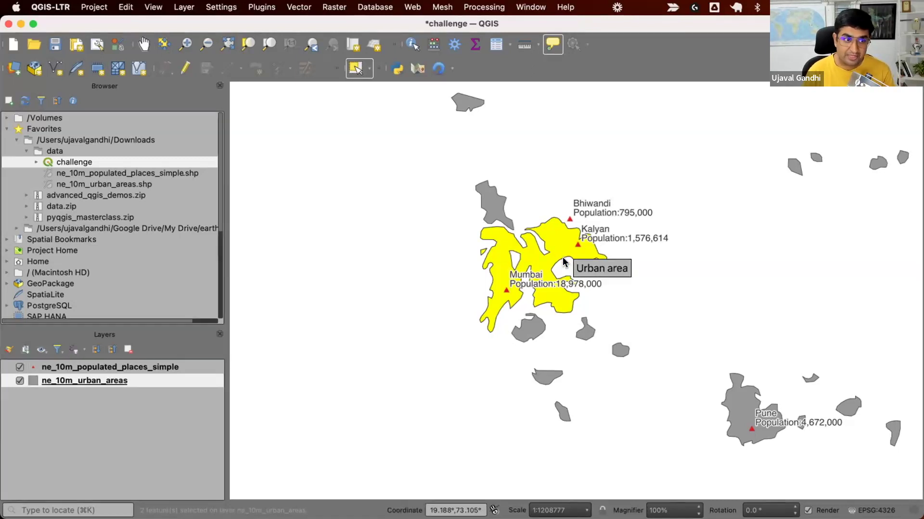
{"action": "mouse_move", "coordinate": [532, 286]}
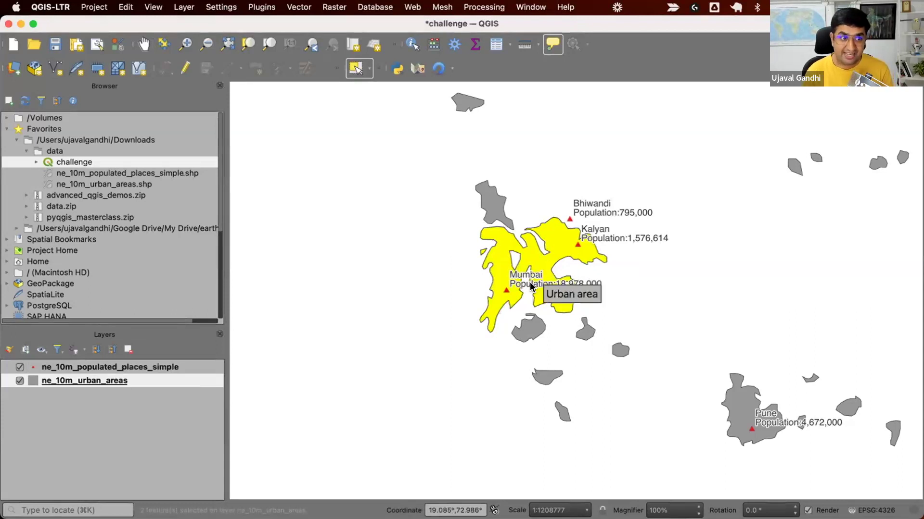
Open the Toolbox Field calculator on selected features only, creating a Text (string) field 'name'
{"action": "left_click", "coordinate": [484, 7]}
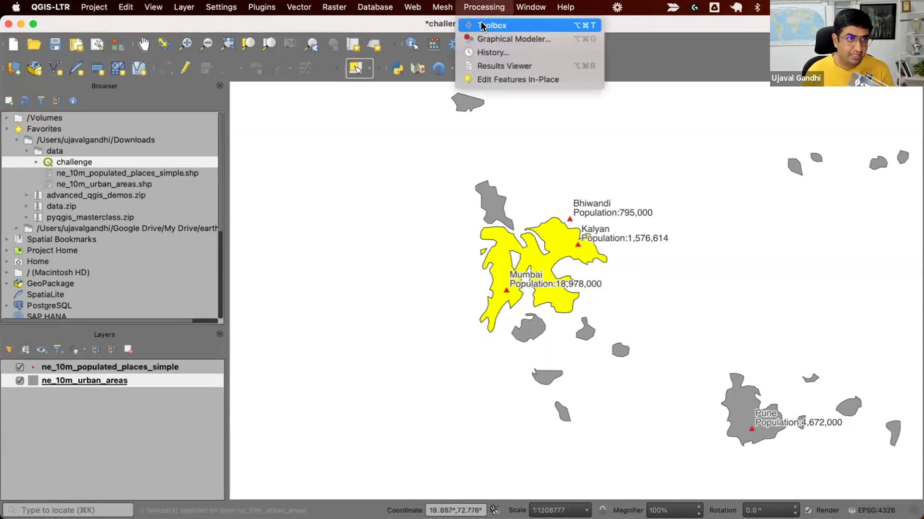
{"action": "left_click", "coordinate": [692, 88]}
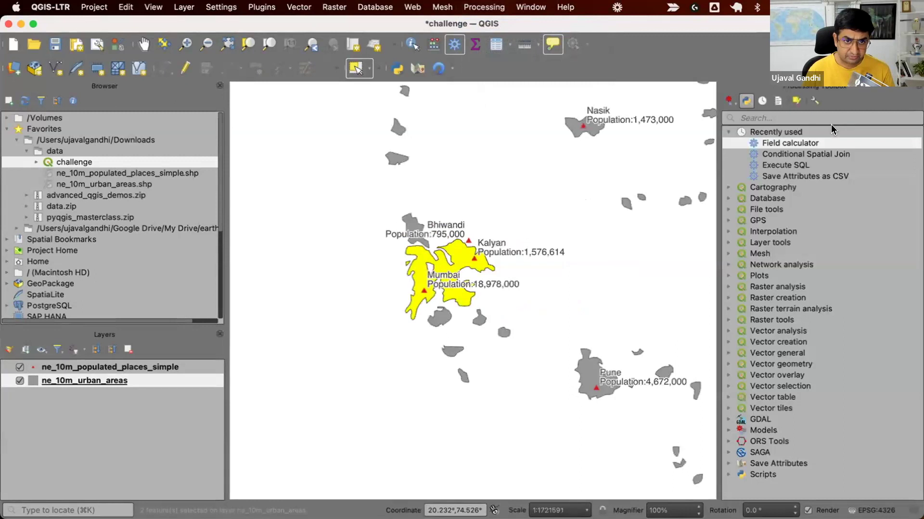
{"action": "double_click", "coordinate": [825, 141]}
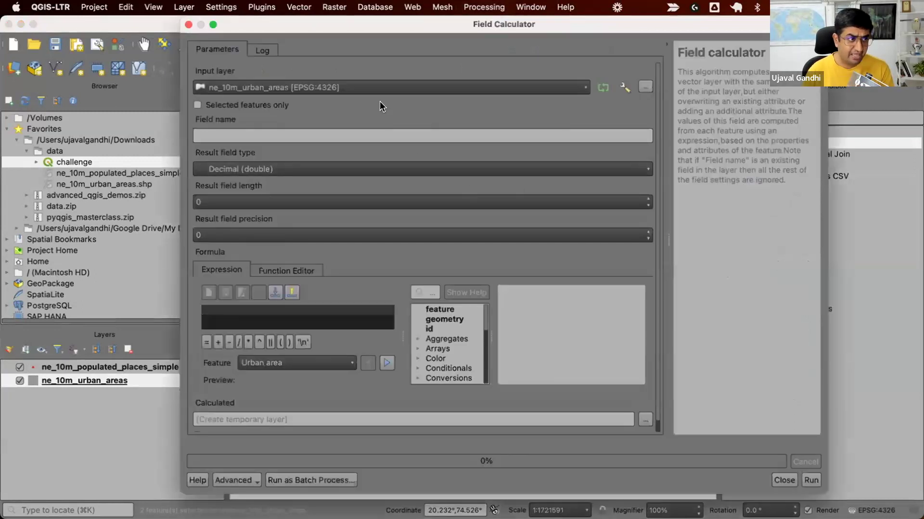
{"action": "left_click", "coordinate": [271, 106]}
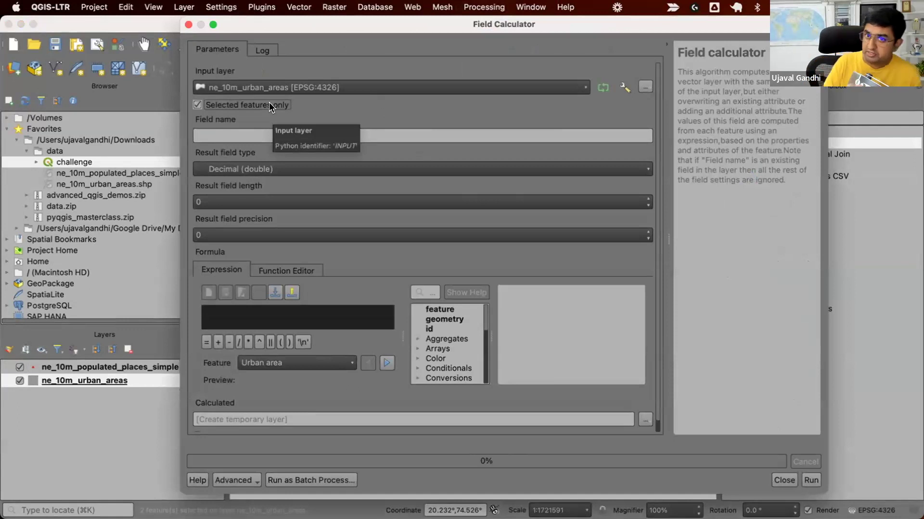
{"action": "left_click", "coordinate": [259, 129]}
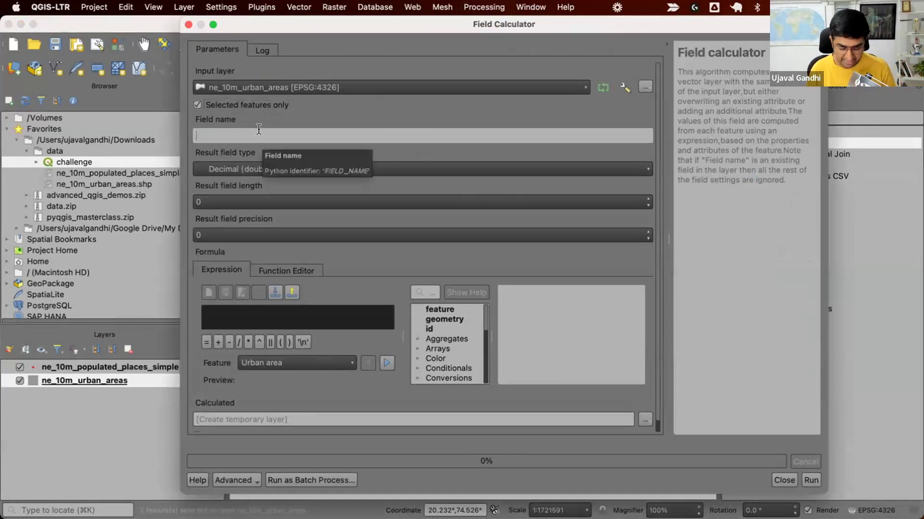
{"action": "type", "text": "namee"}
{"action": "key", "text": "BackSpace"}
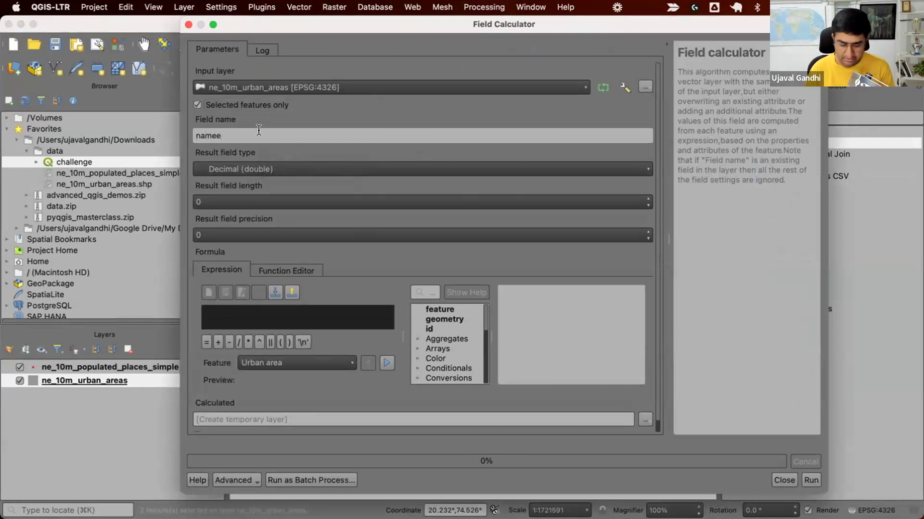
{"action": "left_click", "coordinate": [271, 169]}
{"action": "left_click", "coordinate": [269, 195]}
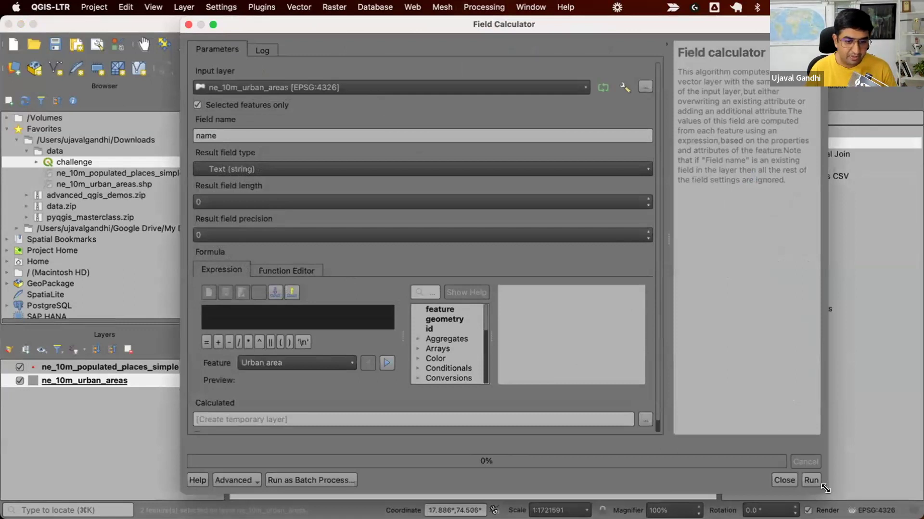
Begin the expression with aggregate(layer:='ne_10m_populated_places_simple', after checking the aggregate function help
{"action": "left_click_drag", "start_coordinate": [835, 493], "coordinate": [916, 515]}
{"action": "double_click", "coordinate": [538, 339]}
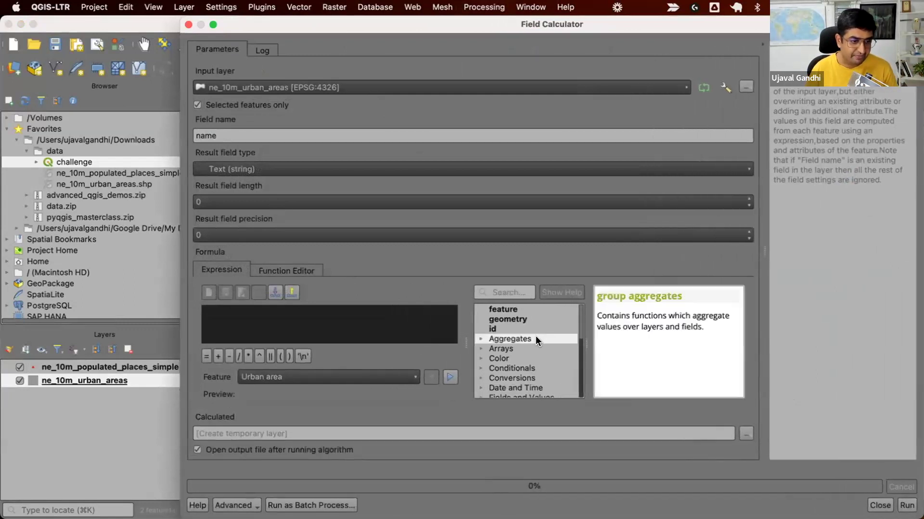
{"action": "left_click", "coordinate": [515, 348]}
{"action": "left_click", "coordinate": [429, 326]}
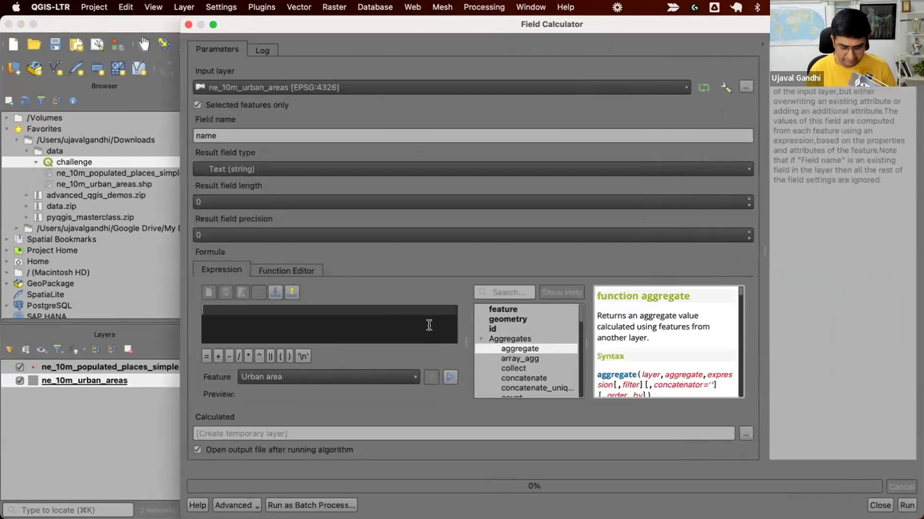
{"action": "type", "text": "aggregate"}
{"action": "key", "text": "Return"}
{"action": "type", "text": "("}
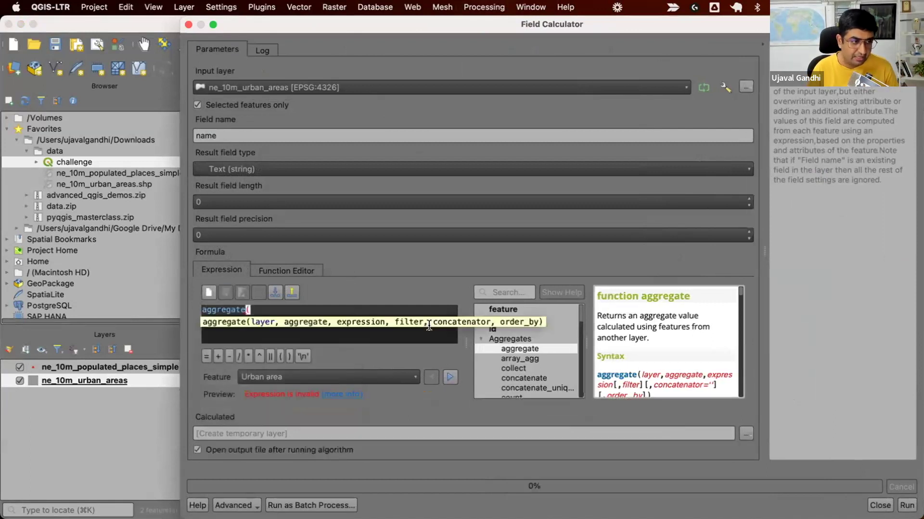
{"action": "key", "text": "Return"}
{"action": "type", "text": "layer:"}
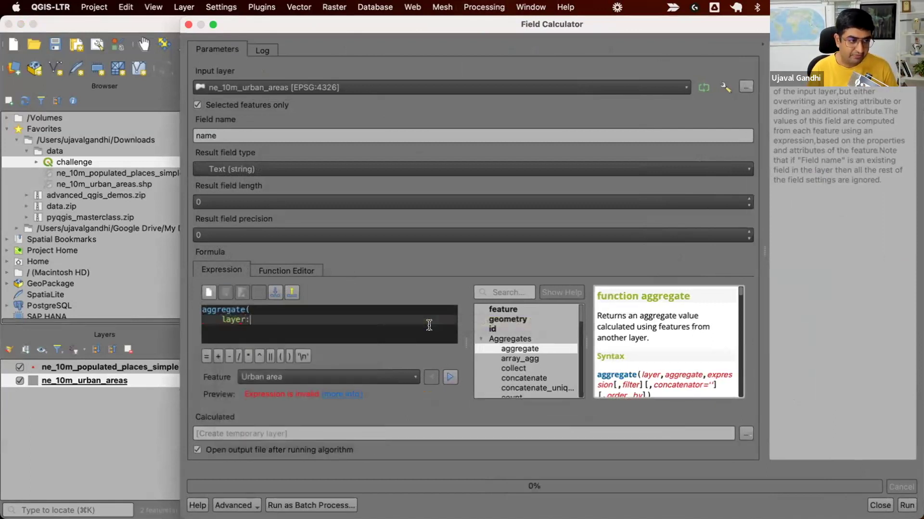
{"action": "type", "text": "='"}
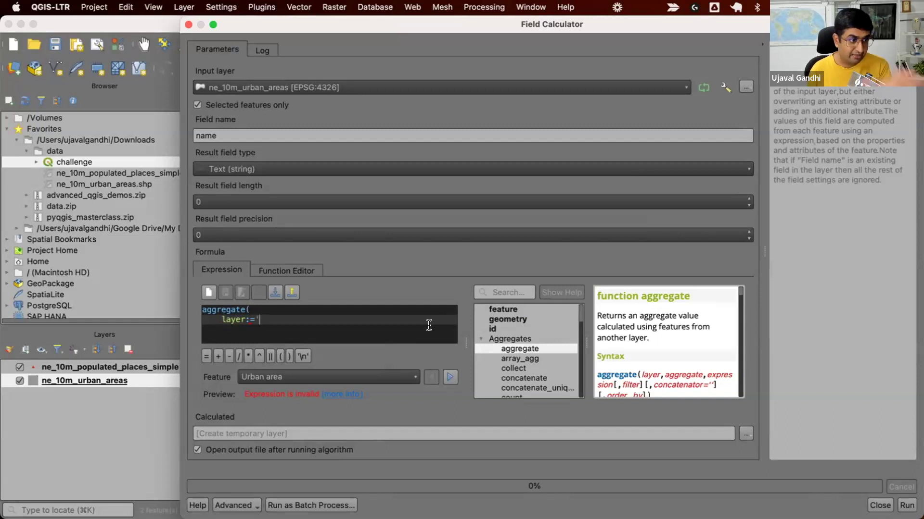
{"action": "type", "text": "ne_10"}
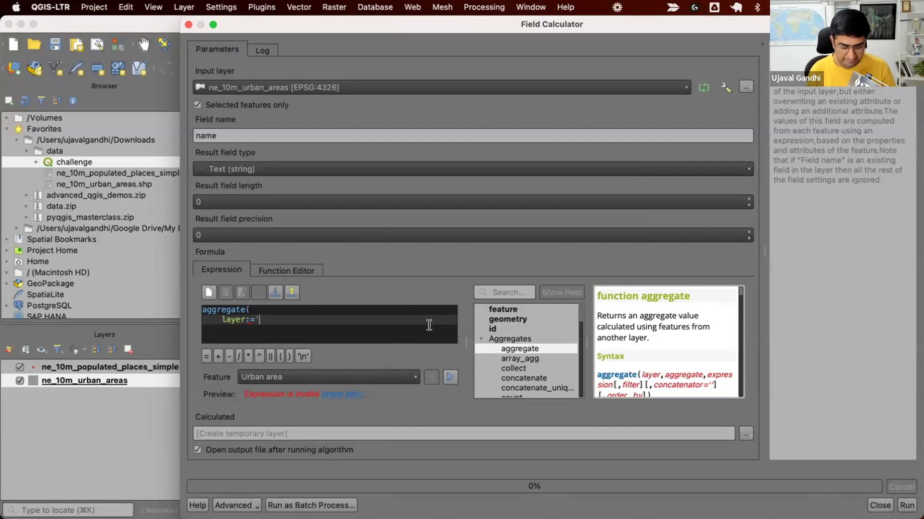
{"action": "type", "text": "m"}
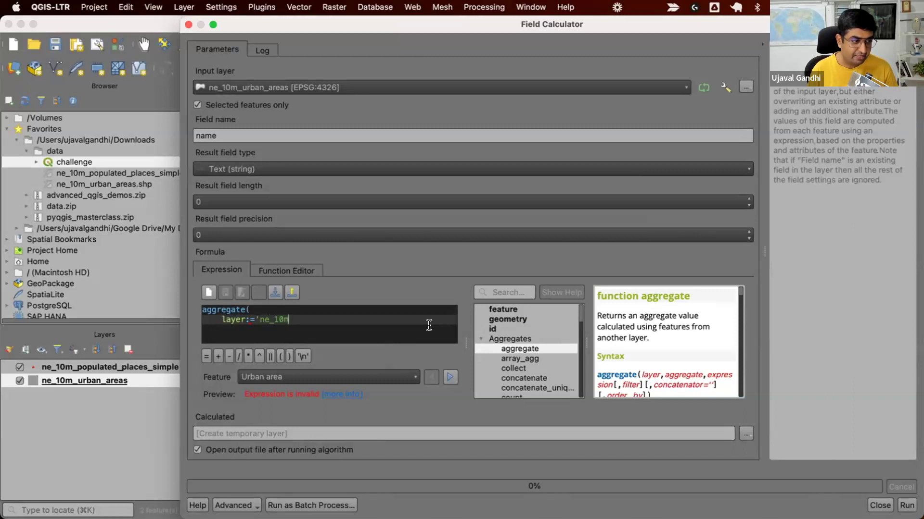
{"action": "type", "text": "_populated_"}
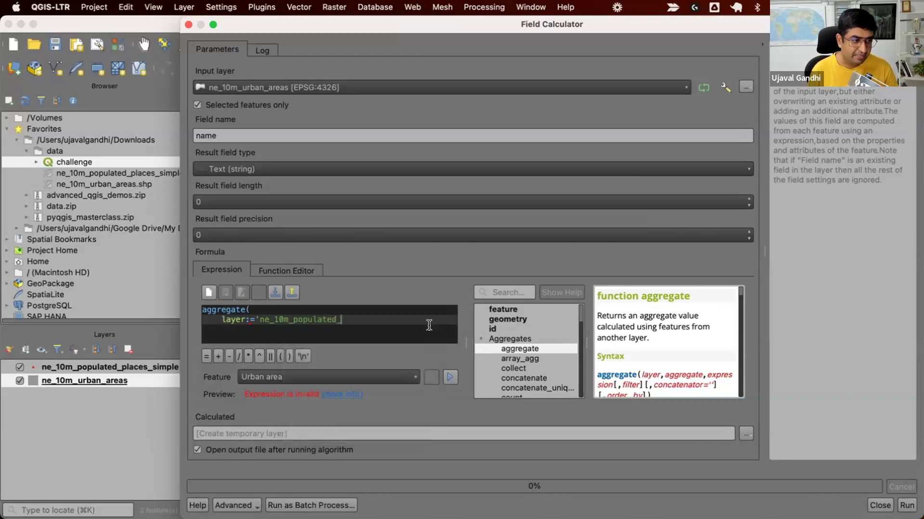
{"action": "type", "text": "places_simple',"}
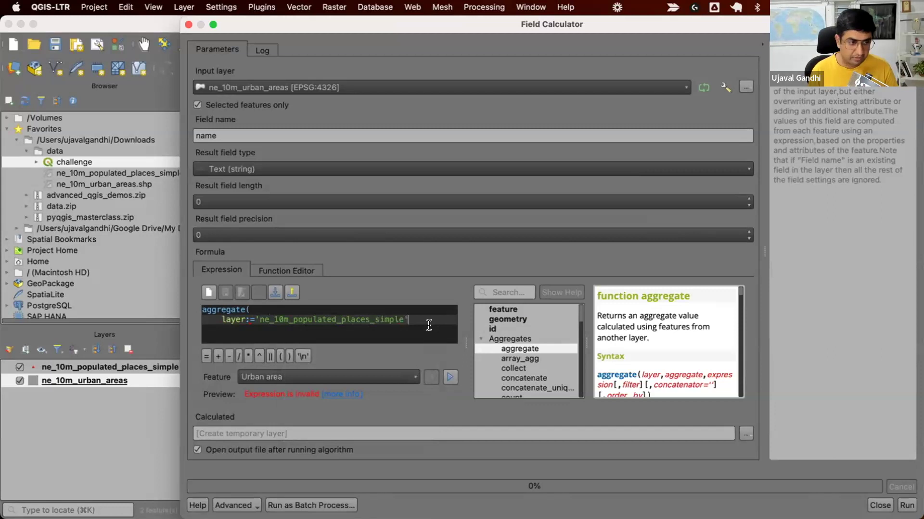
Add the arguments aggregate:='array_agg' and expression:="POP_MAX"
{"action": "key", "text": "Return"}
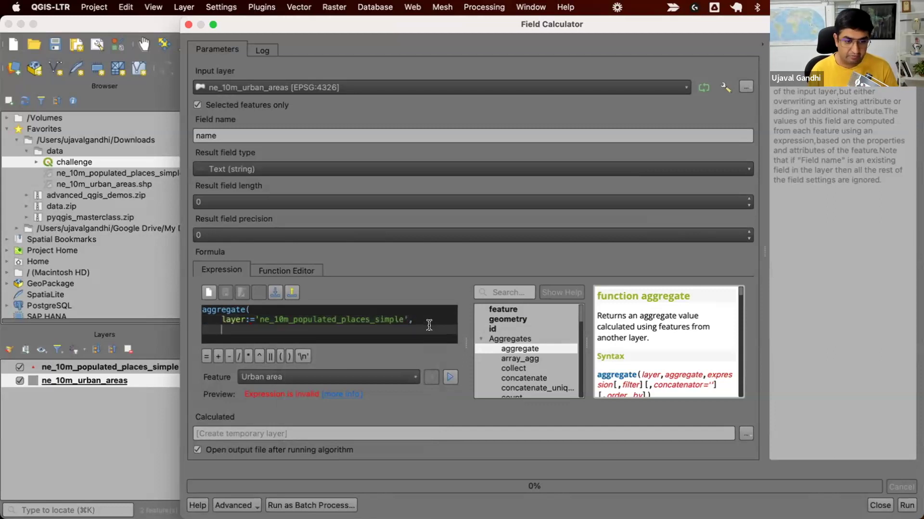
{"action": "type", "text": "aggregate:"}
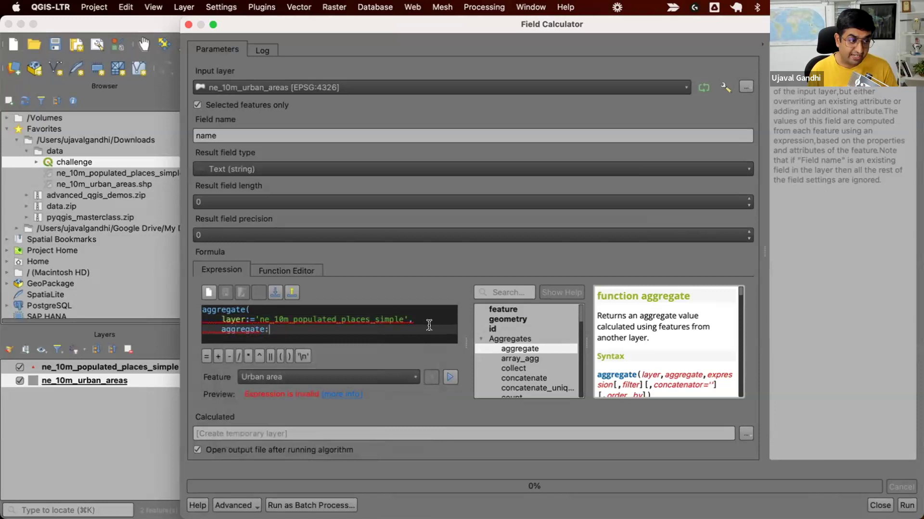
{"action": "type", "text": "="}
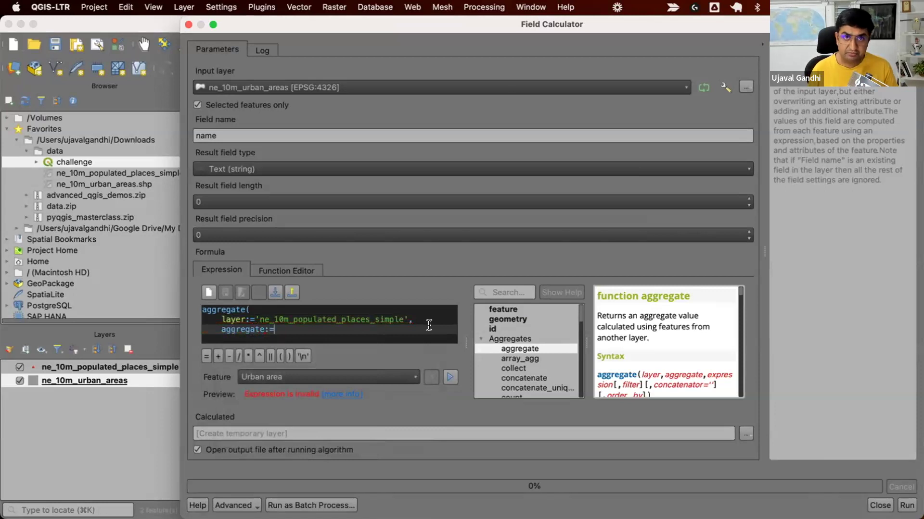
{"action": "type", "text": "'ar"}
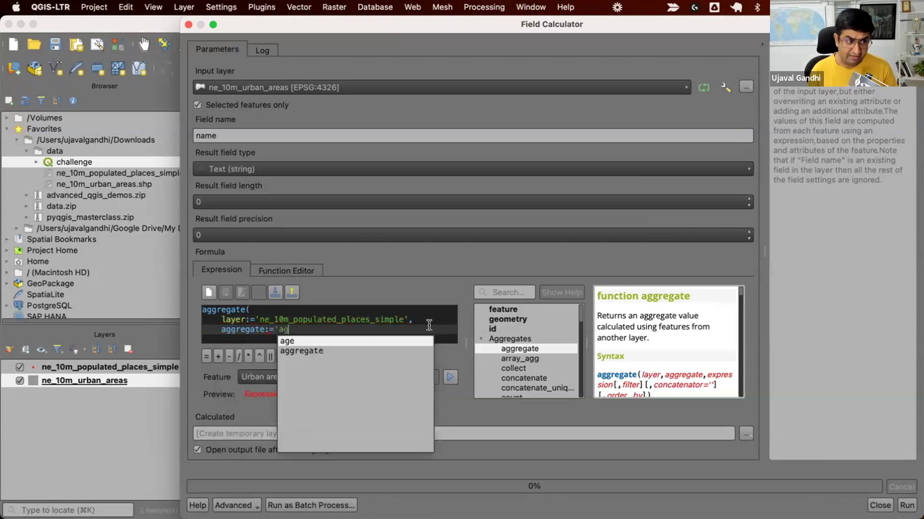
{"action": "type", "text": "ra"}
{"action": "key", "text": "Down"}
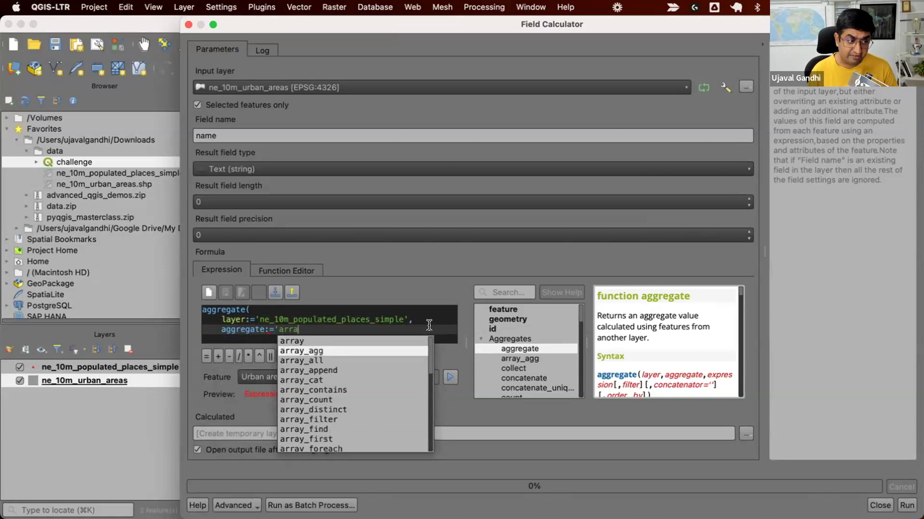
{"action": "key", "text": "Return"}
{"action": "type", "text": "'"}
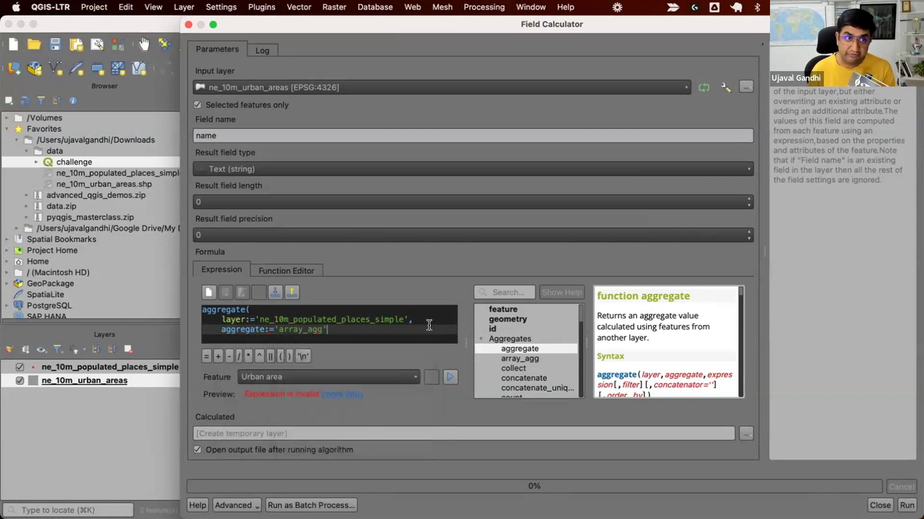
{"action": "type", "text": ","}
{"action": "key", "text": "Return"}
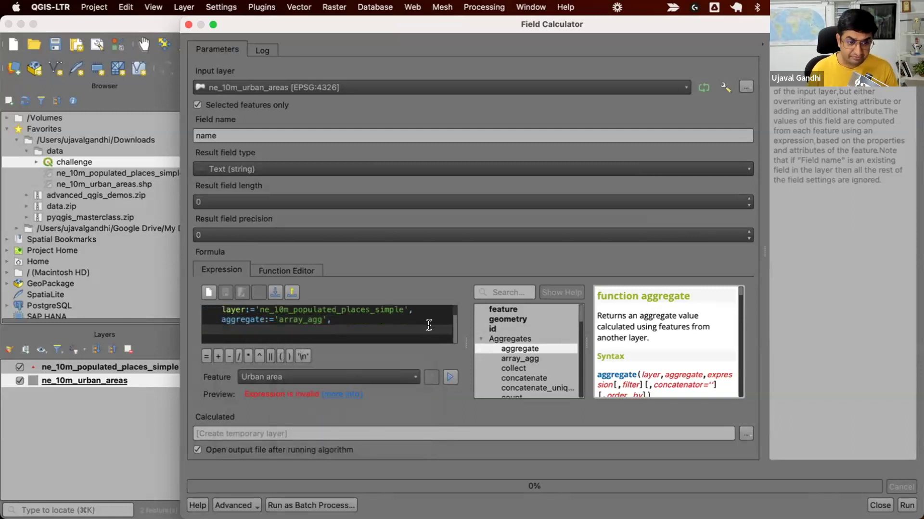
{"action": "type", "text": "expression"}
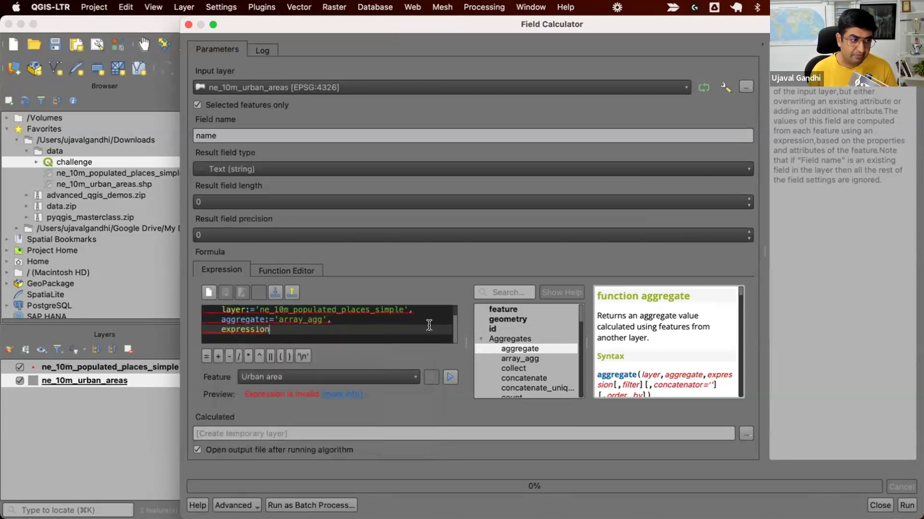
{"action": "type", "text": ":="}
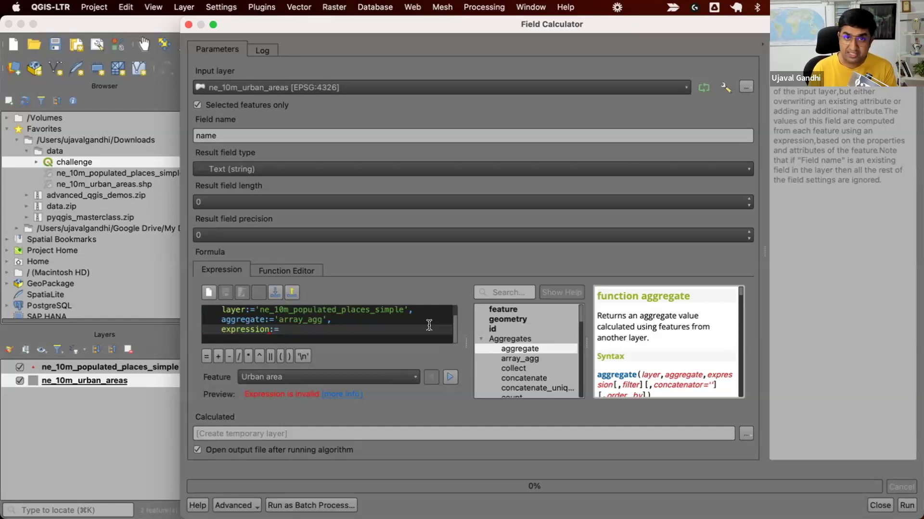
{"action": "type", "text": "\""}
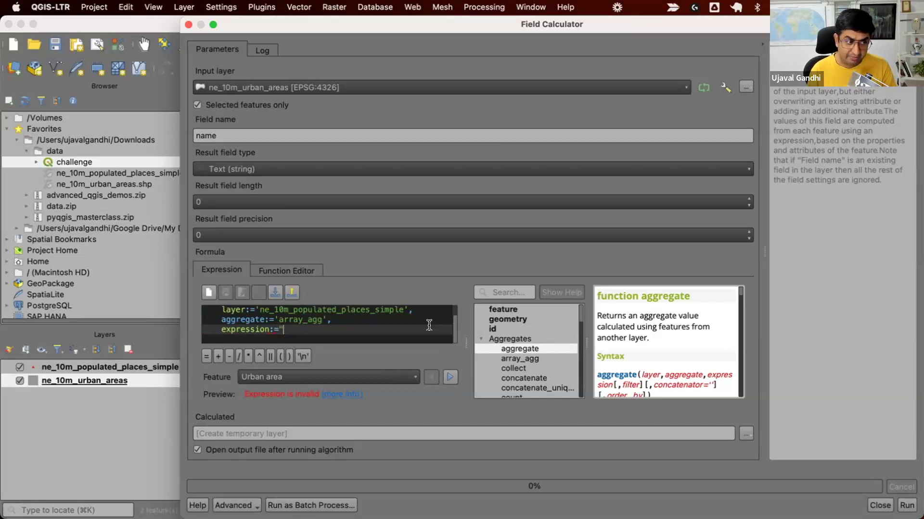
{"action": "type", "text": "POP_M"}
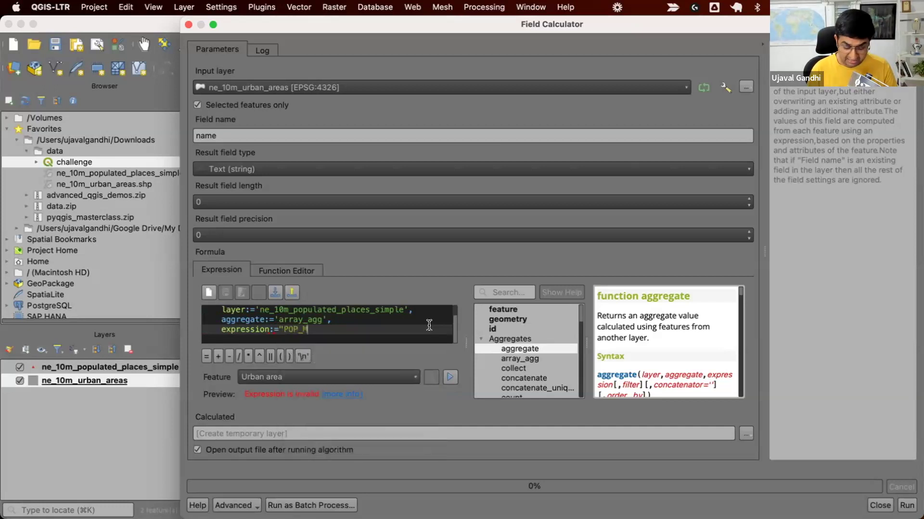
{"action": "type", "text": "AX\""}
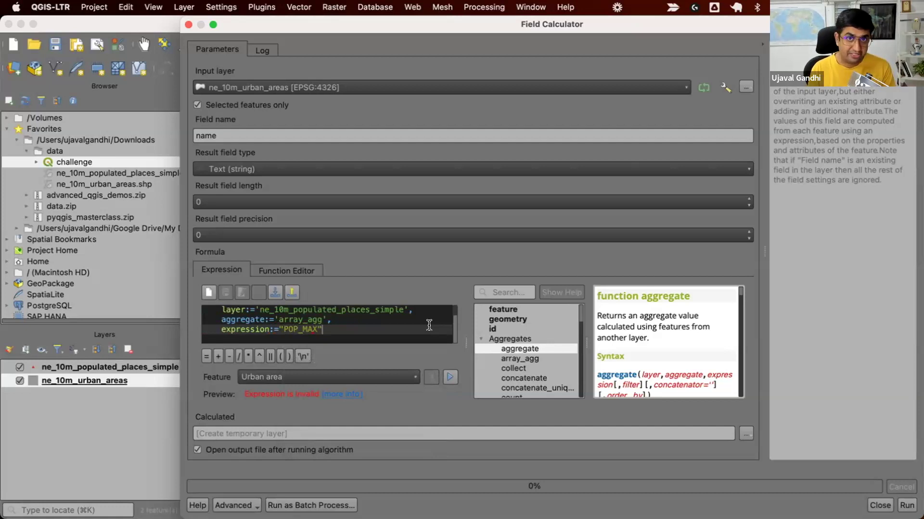
{"action": "type", "text": ","}
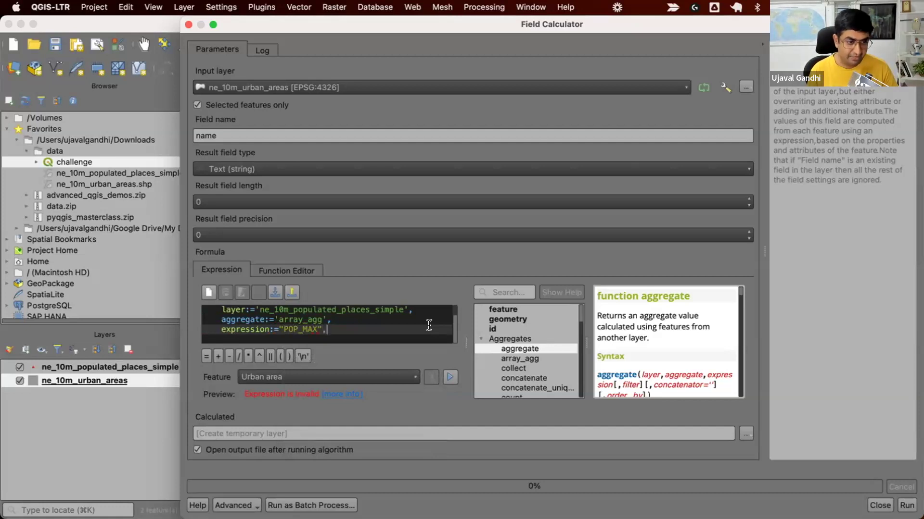
{"action": "key", "text": "Return"}
{"action": "type", "text": "filter:="}
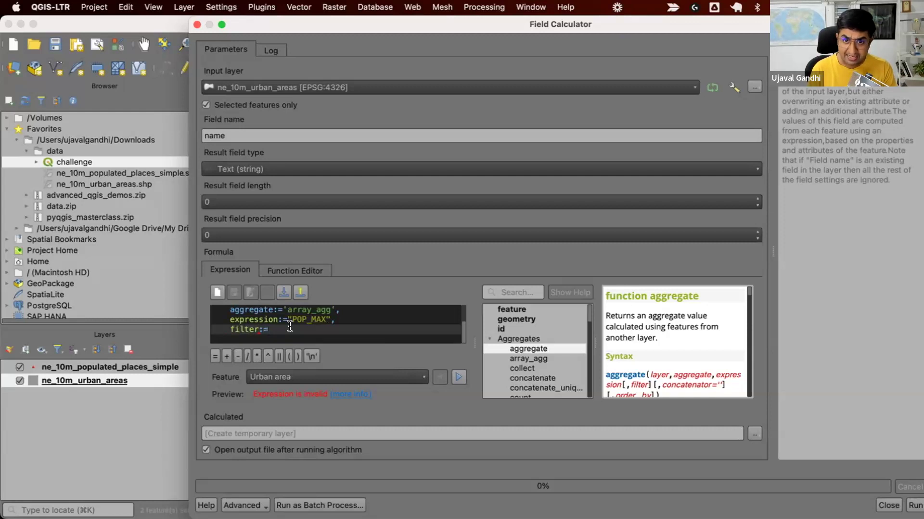
{"action": "type", "text": "intersects"}
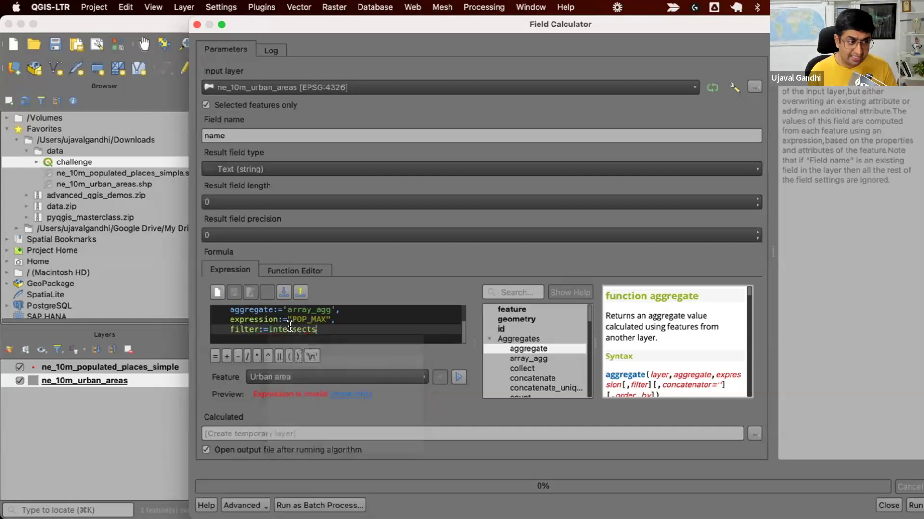
{"action": "type", "text": "("}
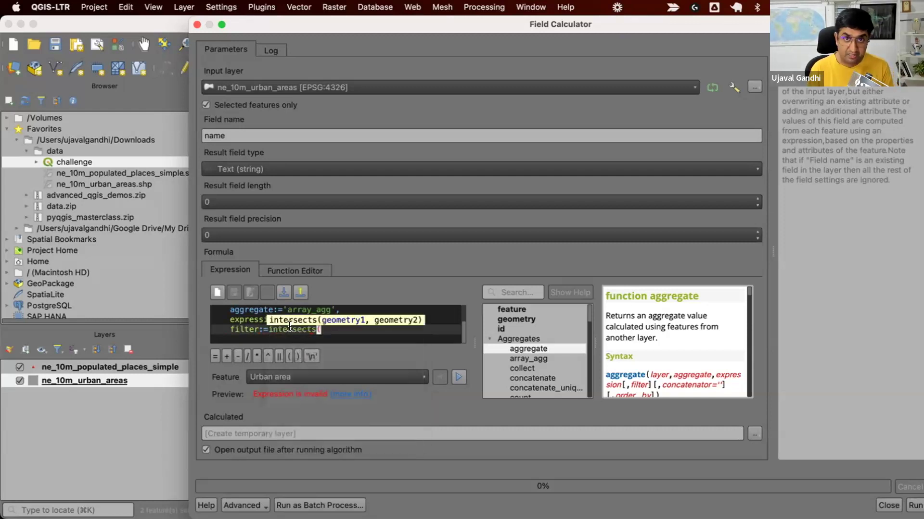
{"action": "type", "text": "$geometry,"}
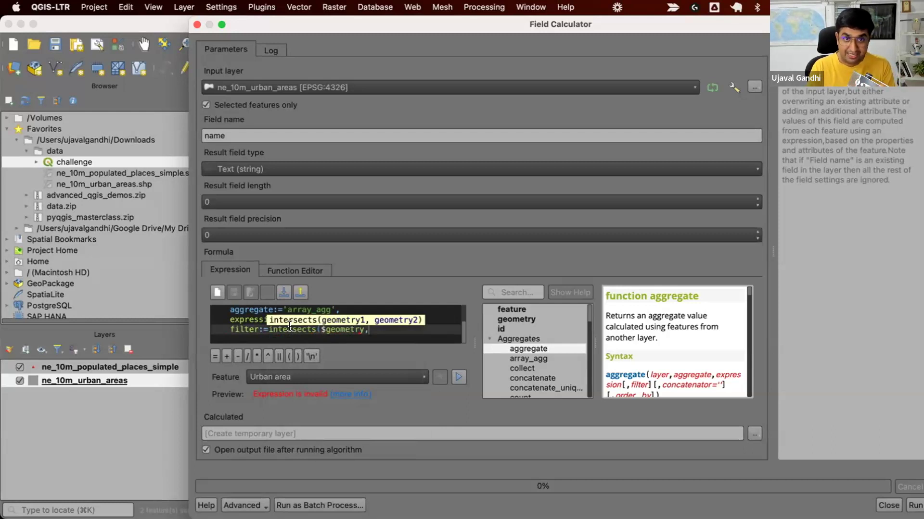
{"action": "type", "text": "geome"}
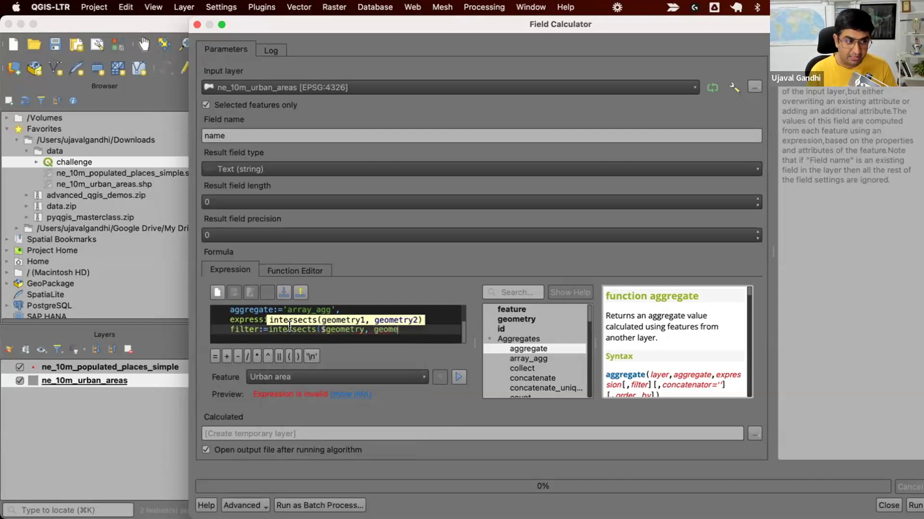
{"action": "type", "text": "try(@pare"}
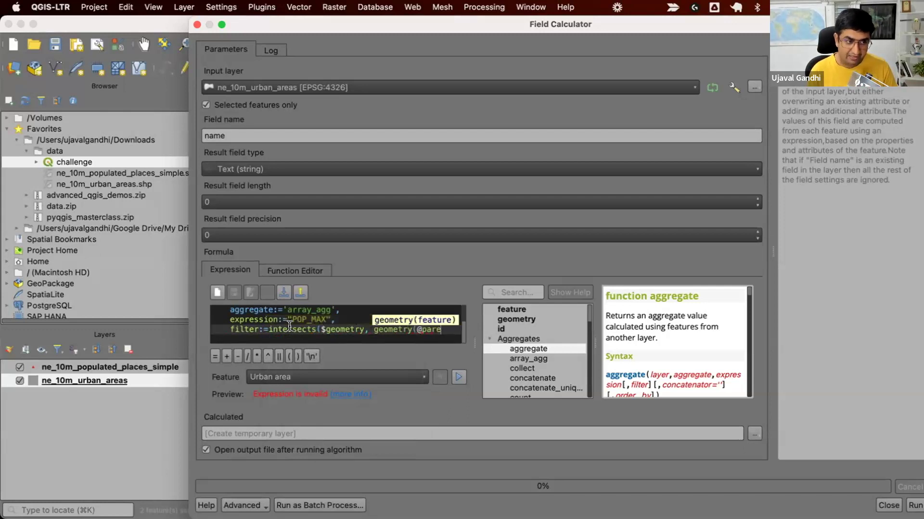
{"action": "type", "text": "nt)"}
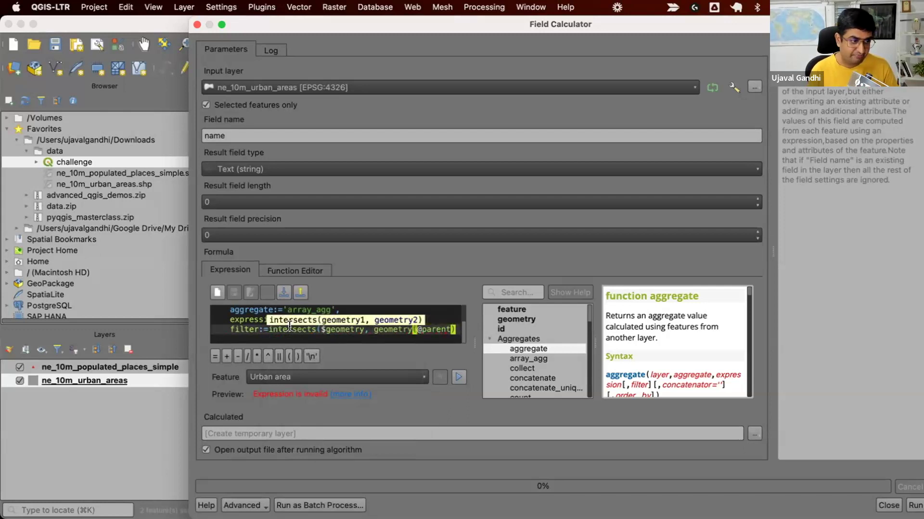
{"action": "type", "text": ")"}
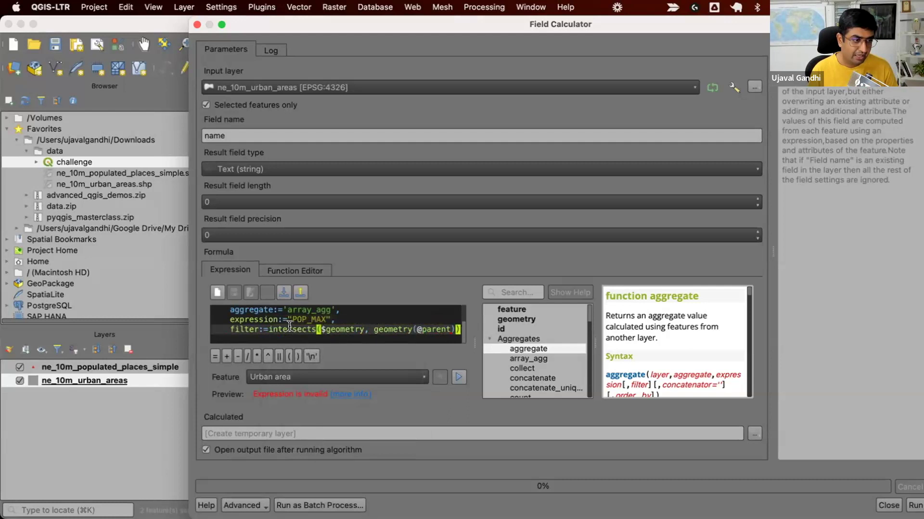
{"action": "key", "text": "Return"}
{"action": "type", "text": ")"}
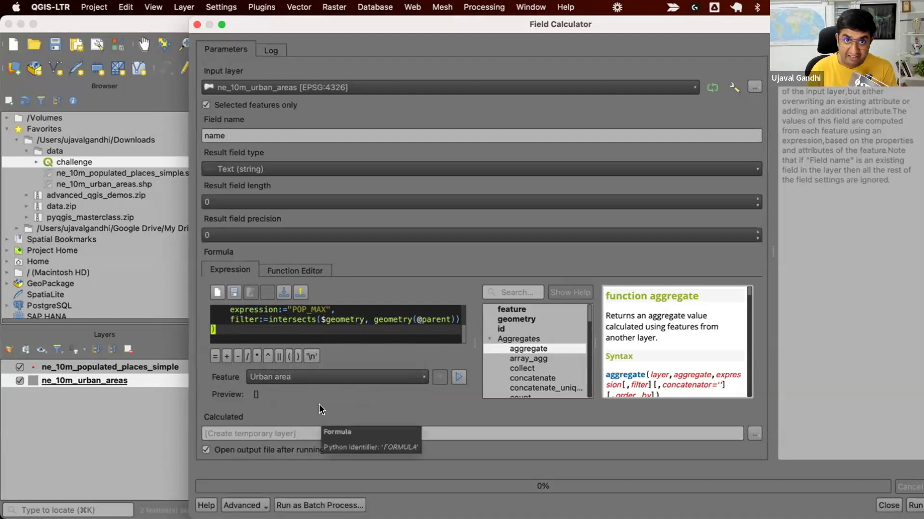
Preview a few other urban areas, then replace "POP_MAX" with "name" in the expression argument
{"action": "left_click", "coordinate": [459, 377]}
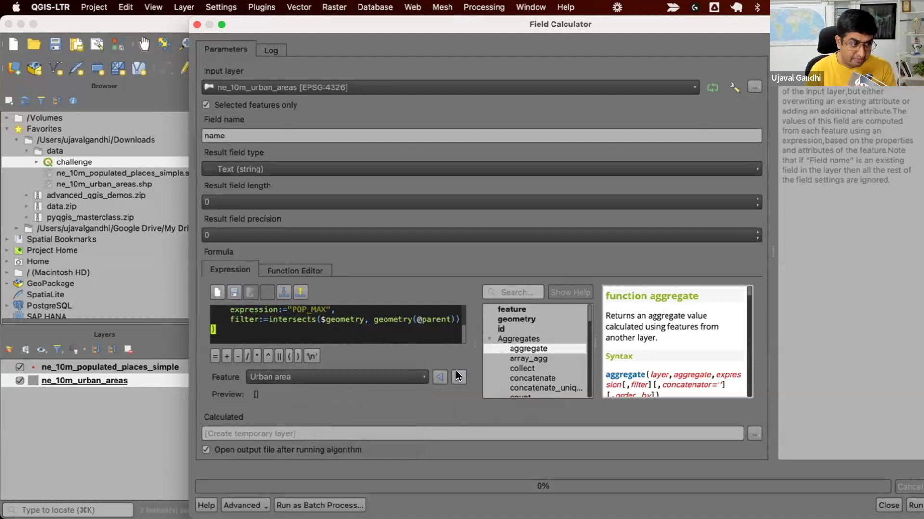
{"action": "left_click", "coordinate": [458, 377]}
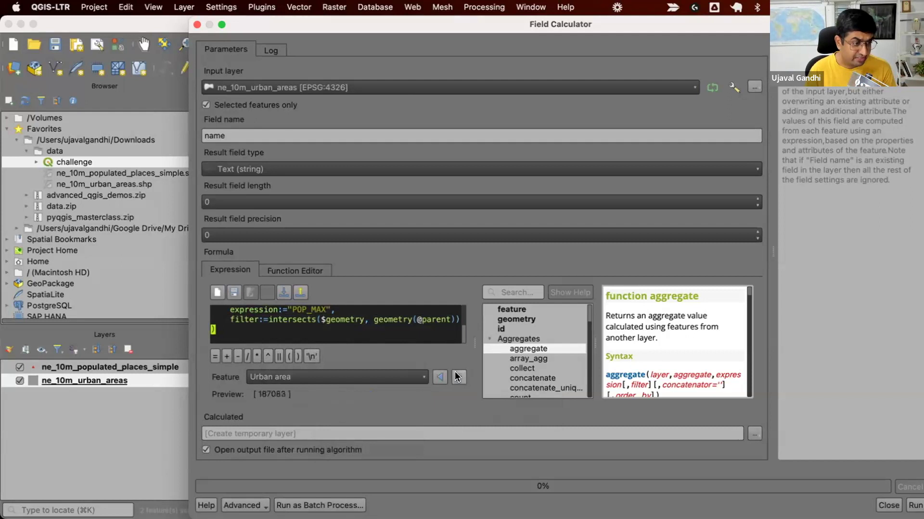
{"action": "left_click", "coordinate": [457, 376]}
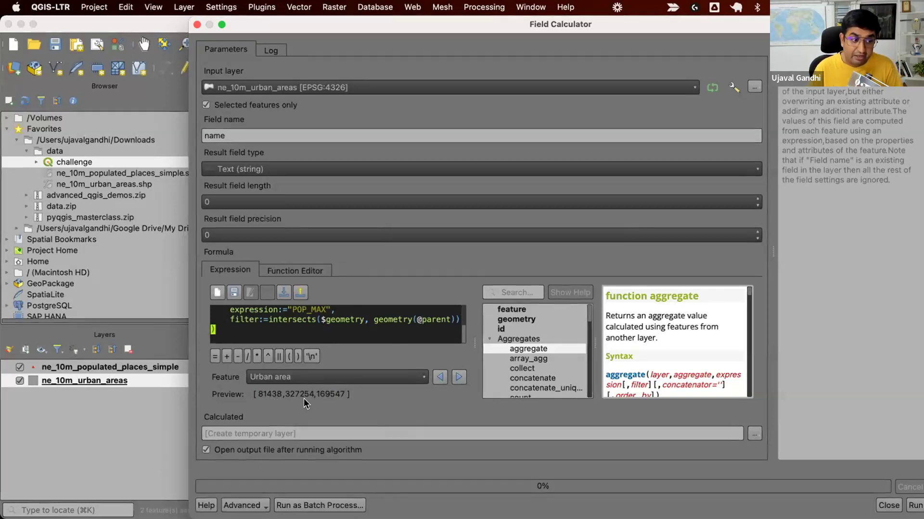
{"action": "double_click", "coordinate": [291, 310]}
{"action": "type", "text": "name"}
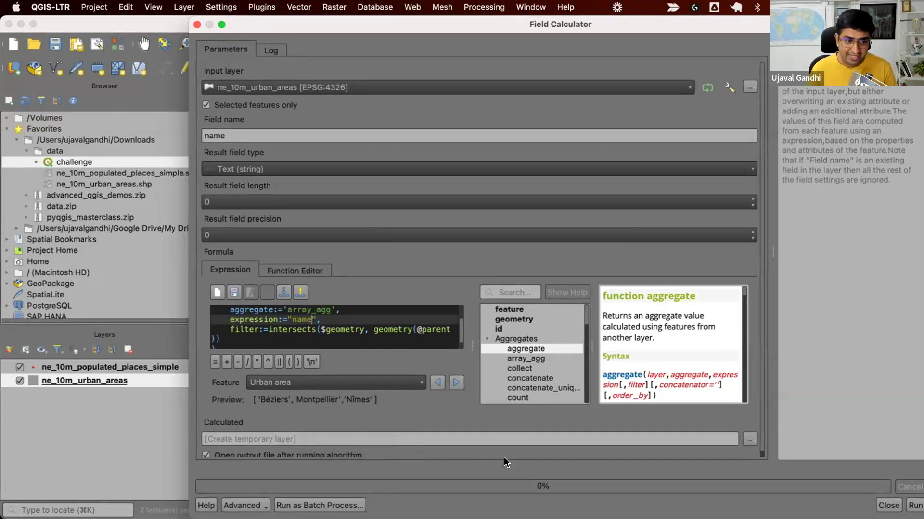
Add order_by:="POP_MAX" as a new argument after the filter
{"action": "scroll", "coordinate": [647, 361], "scroll_direction": "down", "scroll_amount": 2}
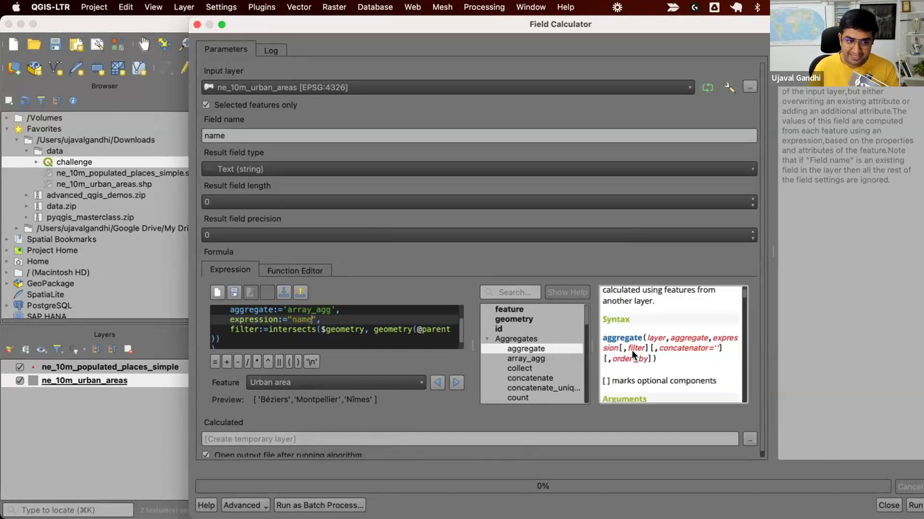
{"action": "left_click", "coordinate": [632, 357]}
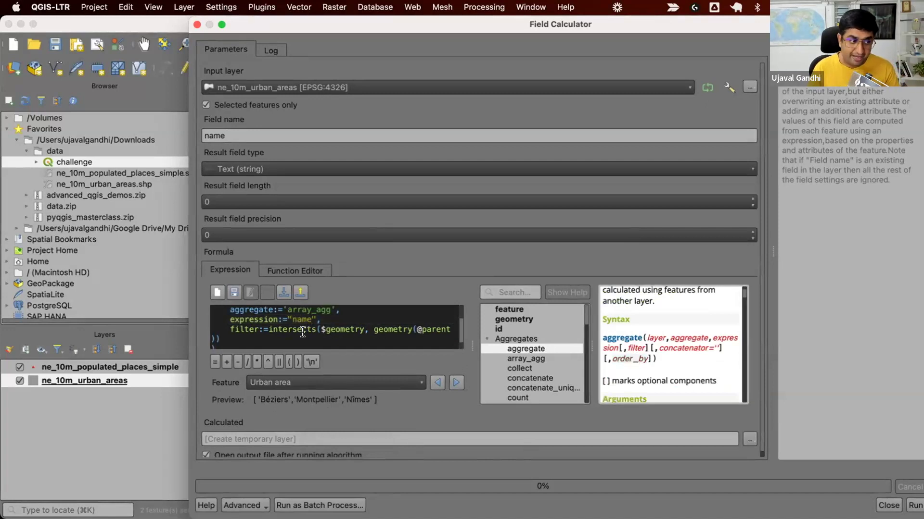
{"action": "left_click", "coordinate": [313, 317]}
{"action": "key", "text": "Down"}
{"action": "key", "text": "Down"}
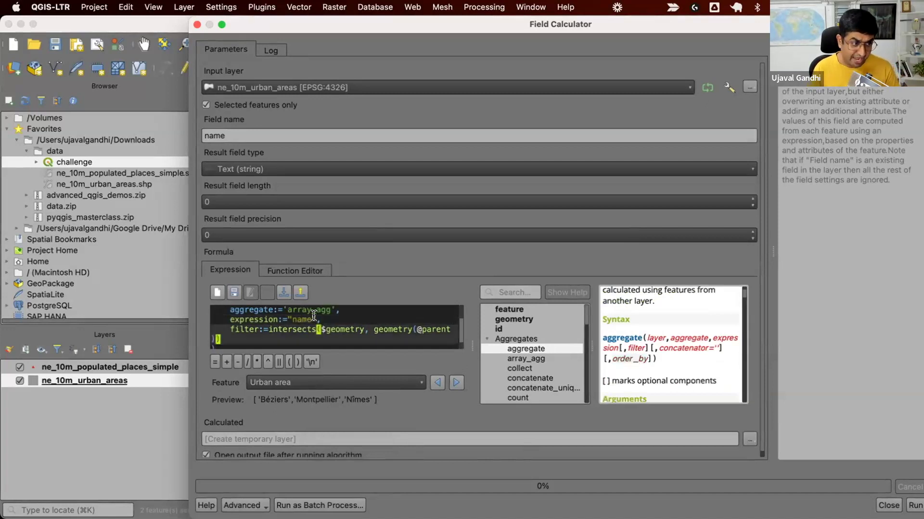
{"action": "type", "text": ","}
{"action": "key", "text": "Return"}
{"action": "type", "text": "or"}
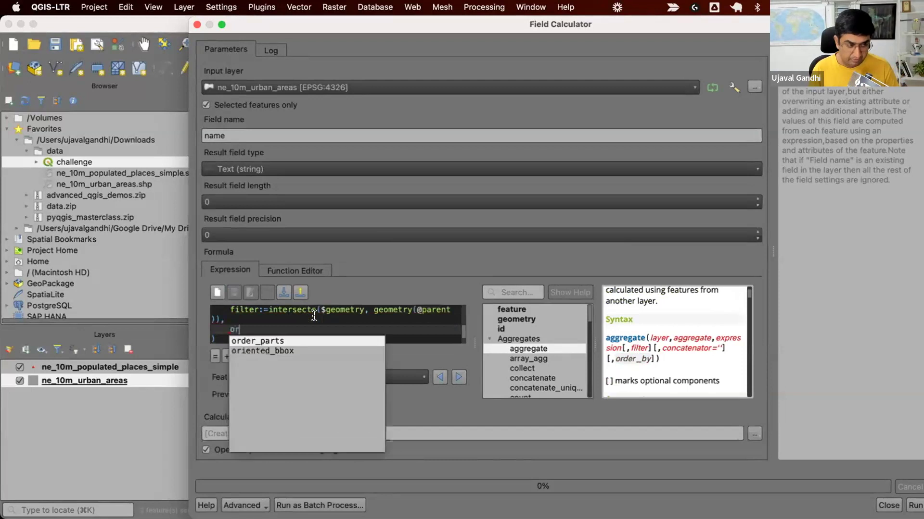
{"action": "type", "text": "der_by:="}
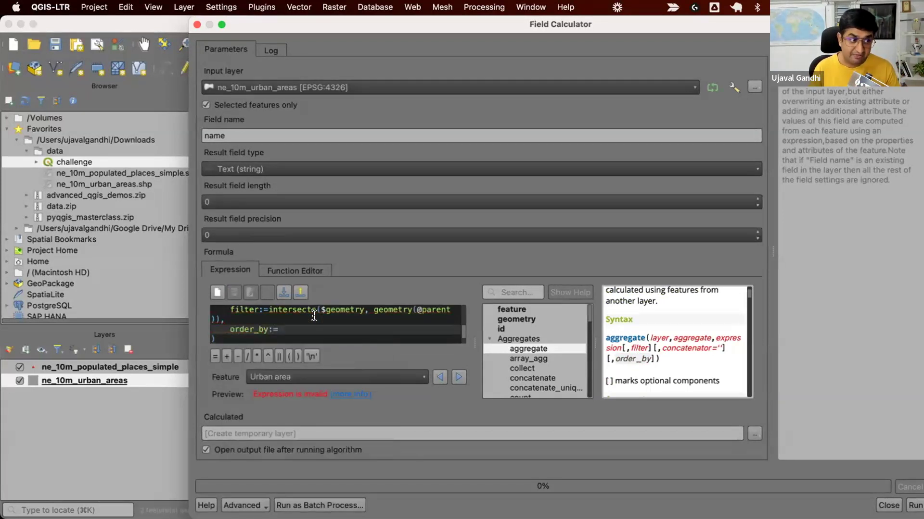
{"action": "type", "text": "\"POP_M"}
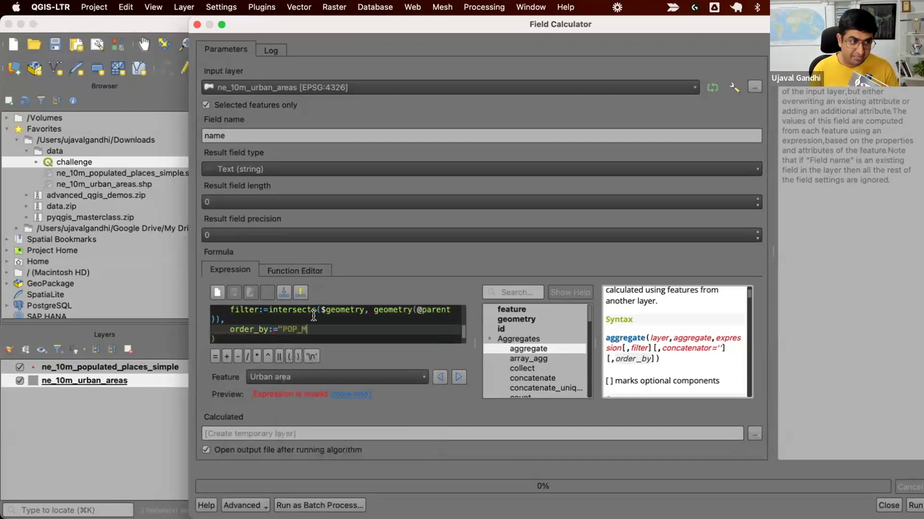
{"action": "type", "text": "AX\""}
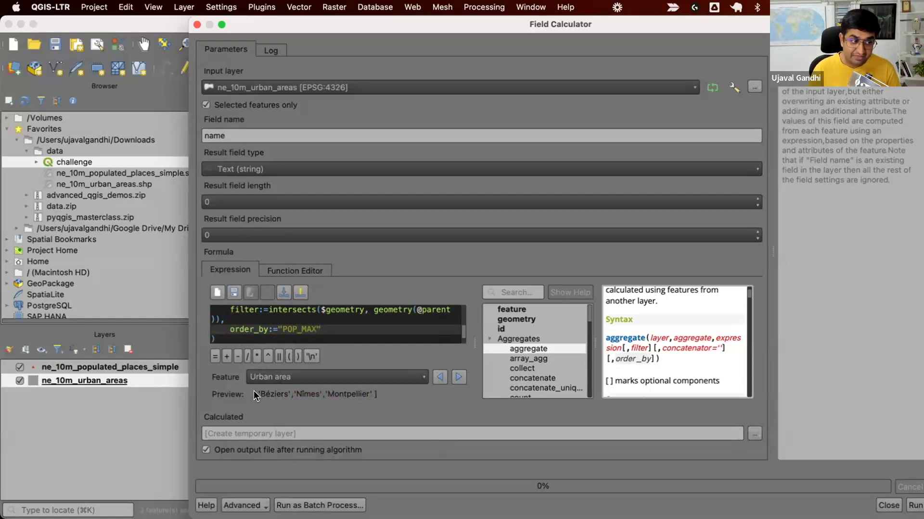
Temporarily switch the collected field to POP_MAX to verify ordering, then restore "name"
{"action": "left_click", "coordinate": [346, 378]}
{"action": "scroll", "coordinate": [337, 327], "scroll_direction": "up", "scroll_amount": 1}
{"action": "left_click", "coordinate": [297, 329]}
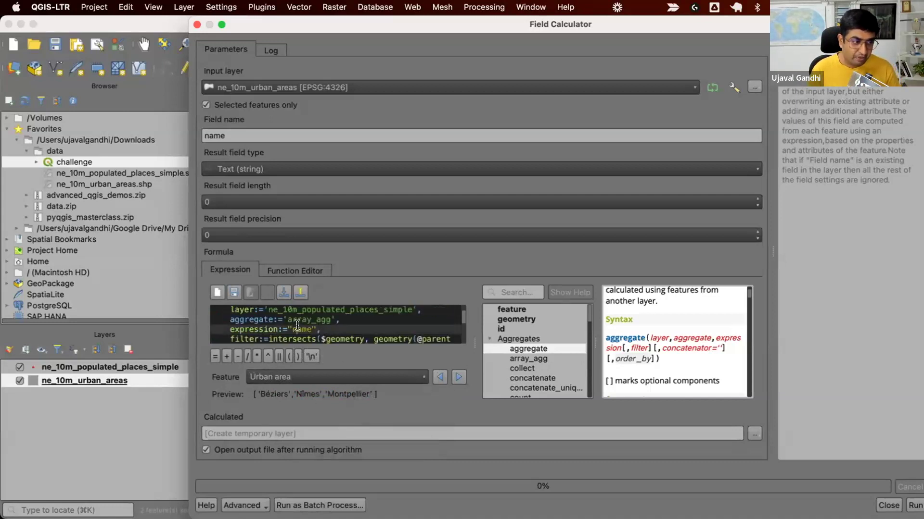
{"action": "type", "text": "POP_MA"}
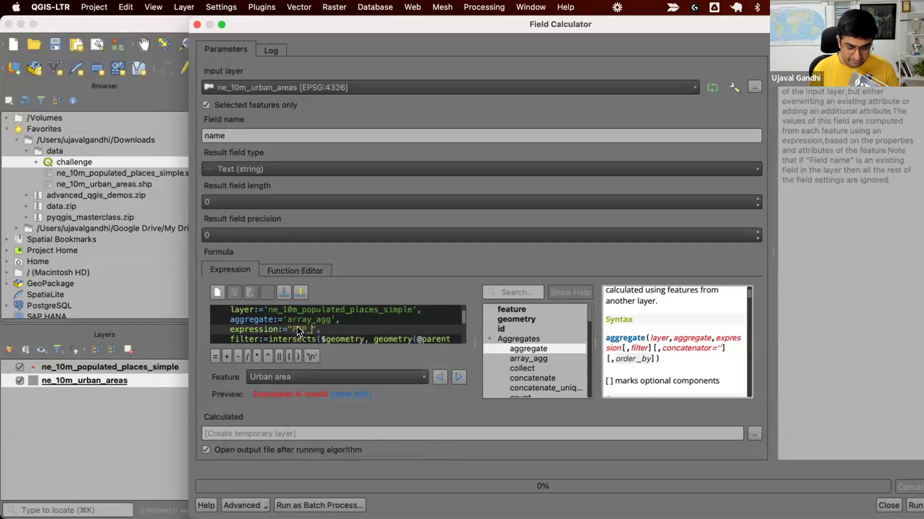
{"action": "type", "text": "X"}
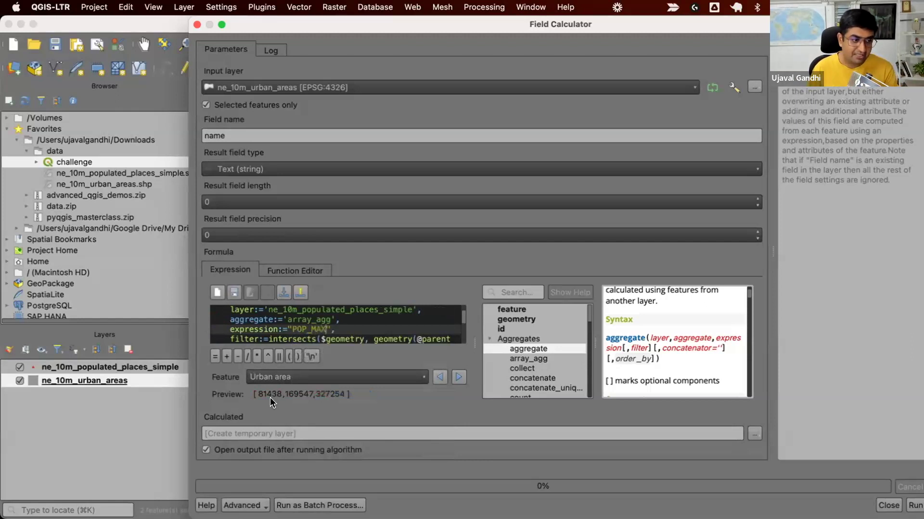
{"action": "double_click", "coordinate": [310, 329]}
{"action": "type", "text": "name"}
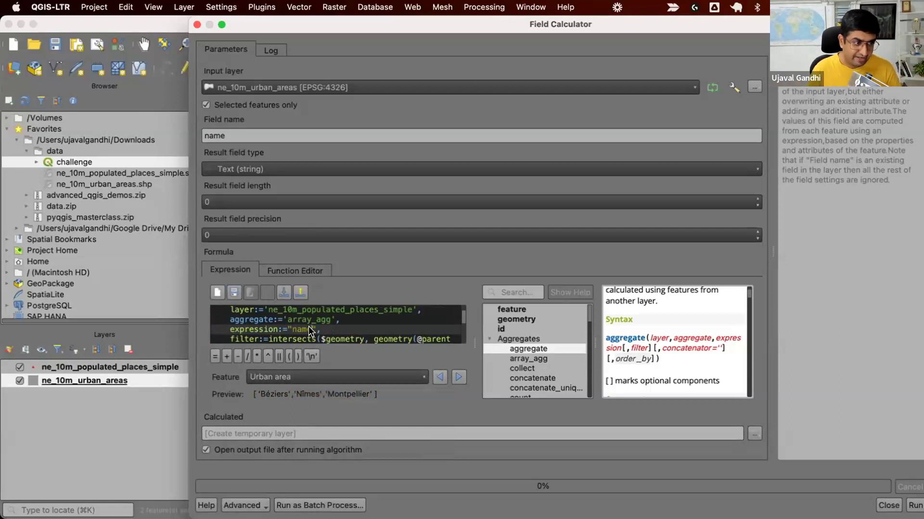
Read the array_get help in the Arrays function group
{"action": "scroll", "coordinate": [308, 326], "scroll_direction": "up", "scroll_amount": 1}
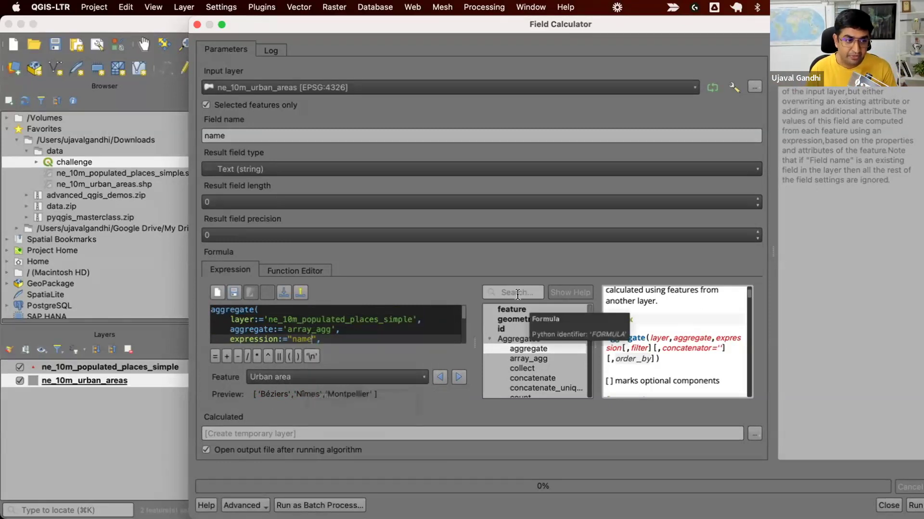
{"action": "left_click", "coordinate": [490, 339]}
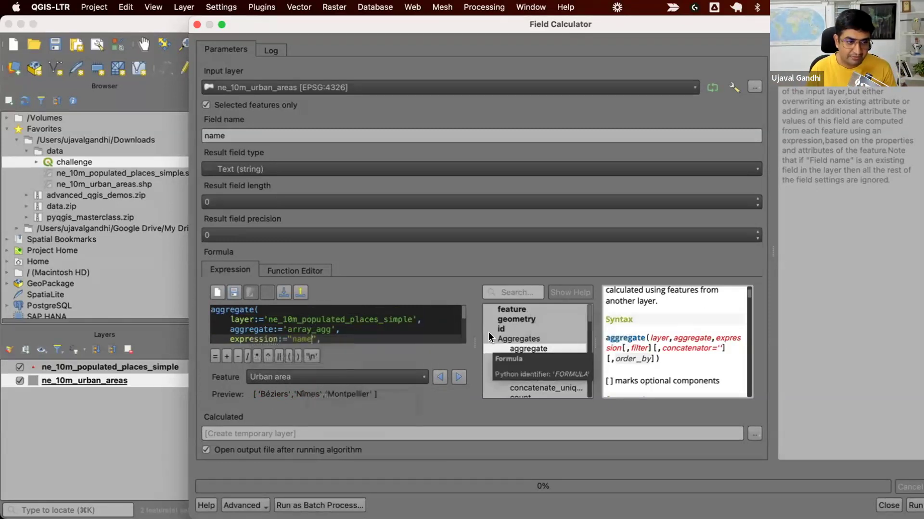
{"action": "left_click", "coordinate": [490, 349]}
{"action": "scroll", "coordinate": [525, 365], "scroll_direction": "down", "scroll_amount": 3}
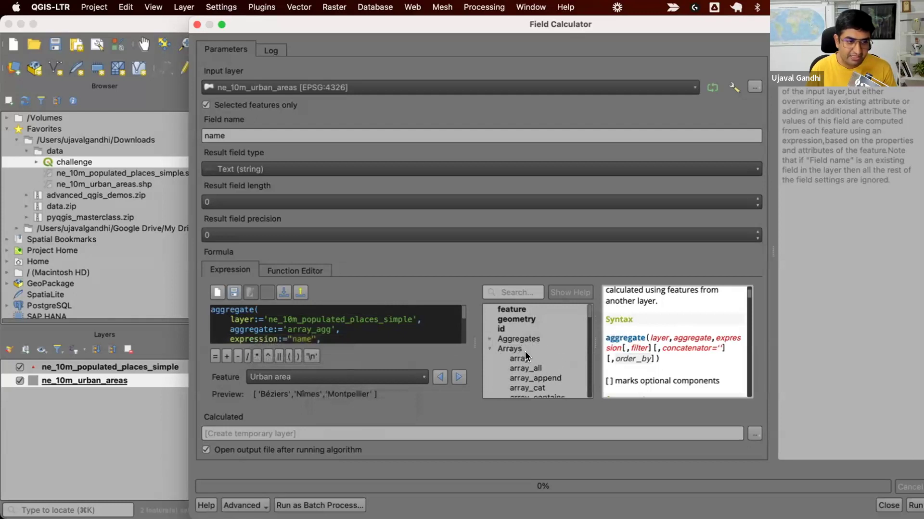
{"action": "scroll", "coordinate": [529, 371], "scroll_direction": "down", "scroll_amount": 2}
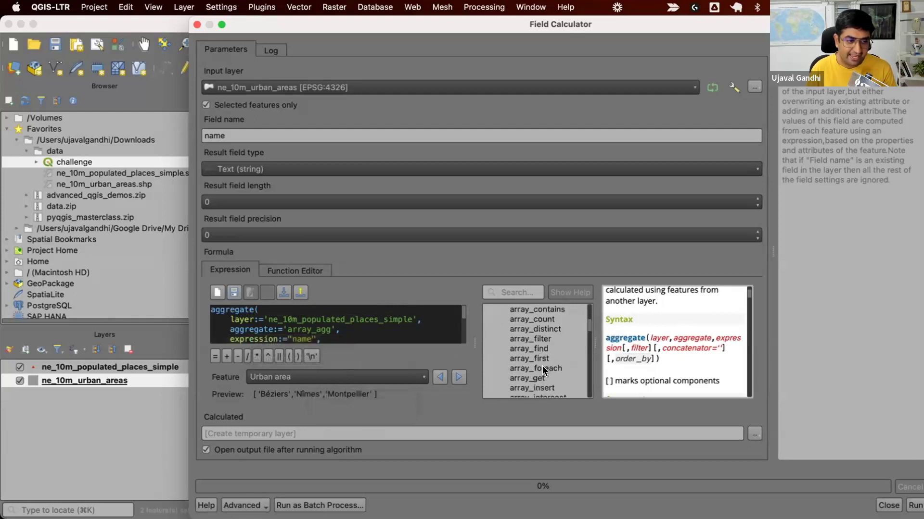
{"action": "left_click", "coordinate": [545, 380]}
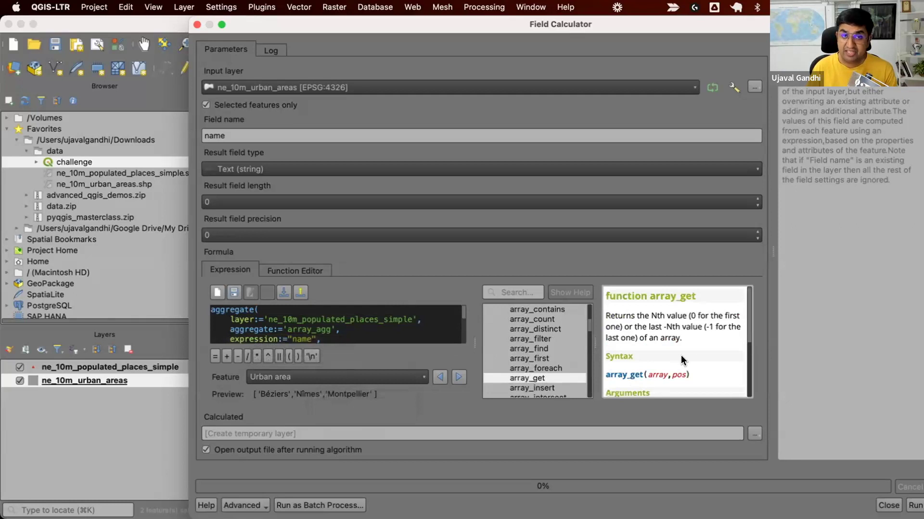
{"action": "scroll", "coordinate": [270, 310], "scroll_direction": "down", "scroll_amount": 5}
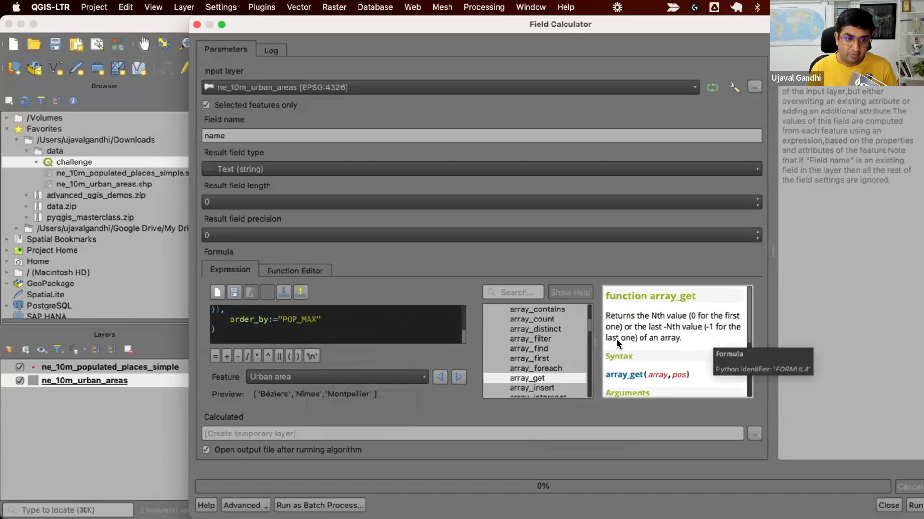
{"action": "scroll", "coordinate": [336, 324], "scroll_direction": "up", "scroll_amount": 3}
Wrap the whole aggregate expression in array_get(..., -1)
{"action": "left_click", "coordinate": [212, 309]}
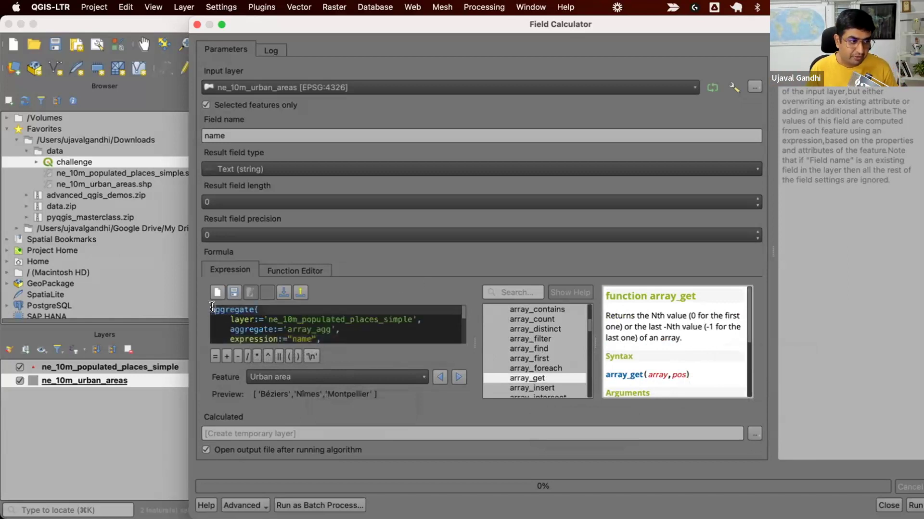
{"action": "type", "text": "array_ge"}
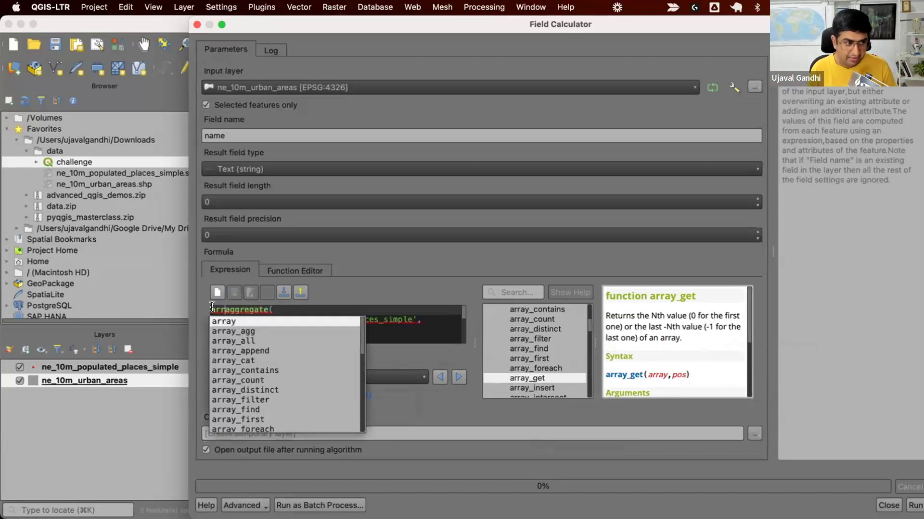
{"action": "type", "text": "t("}
{"action": "key", "text": "Down"}
{"action": "key", "text": "Down"}
{"action": "key", "text": "Down"}
{"action": "key", "text": "Down"}
{"action": "key", "text": "Down"}
{"action": "key", "text": "Down"}
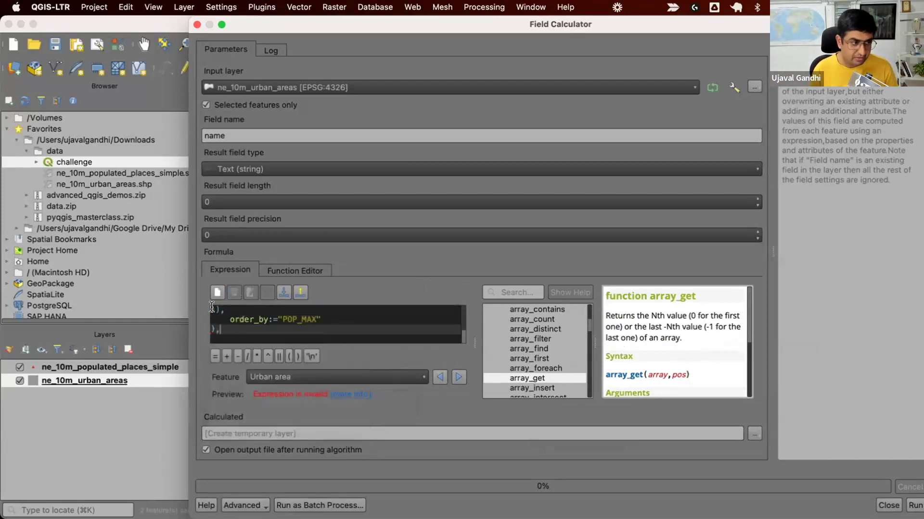
{"action": "type", "text": ", -1)"}
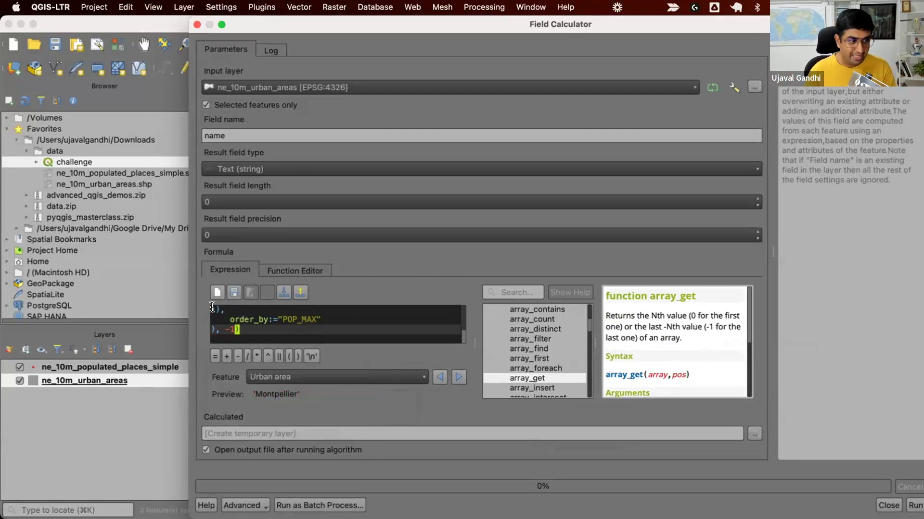
Run the calculation into a Calculated layer and select its Mumbai row in the attribute table
{"action": "left_click", "coordinate": [905, 505]}
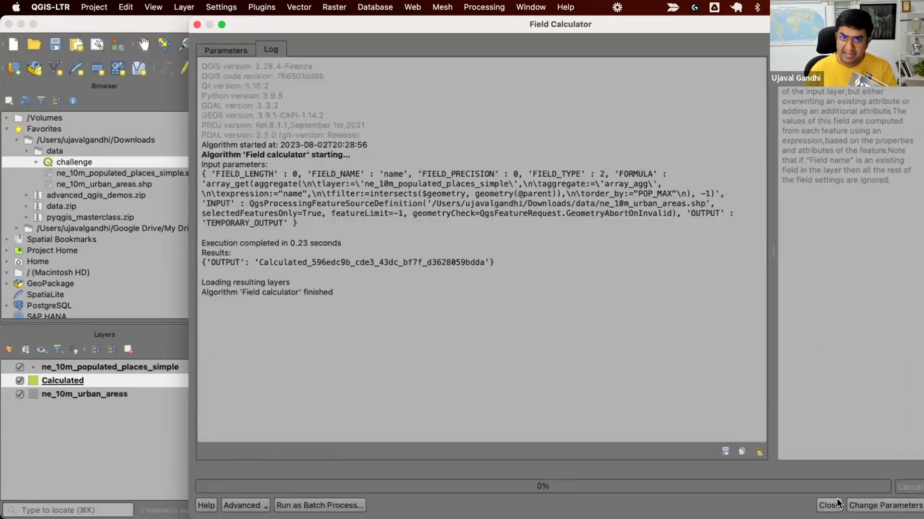
{"action": "left_click", "coordinate": [834, 505]}
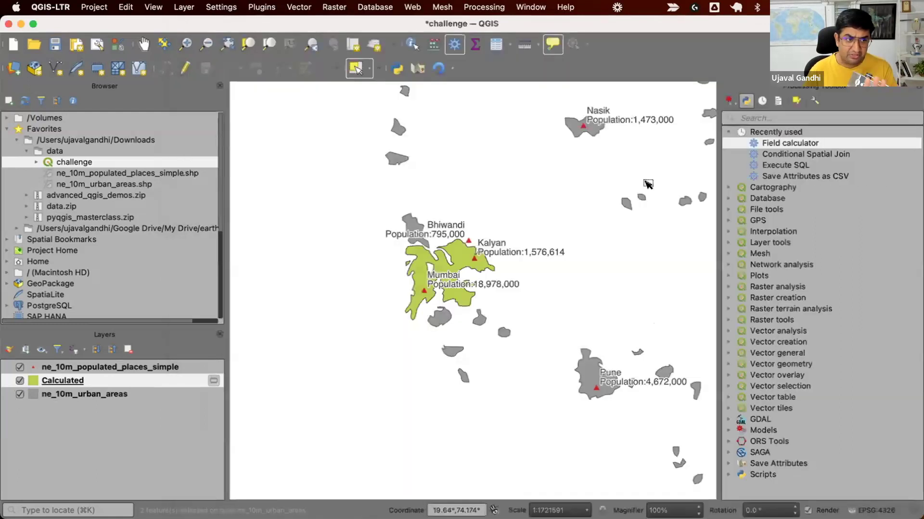
{"action": "left_click", "coordinate": [505, 48]}
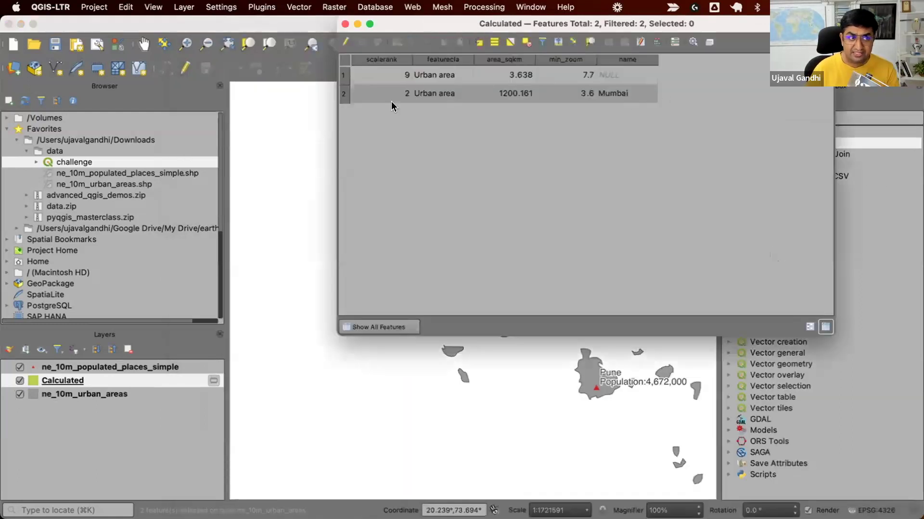
{"action": "left_click", "coordinate": [344, 93]}
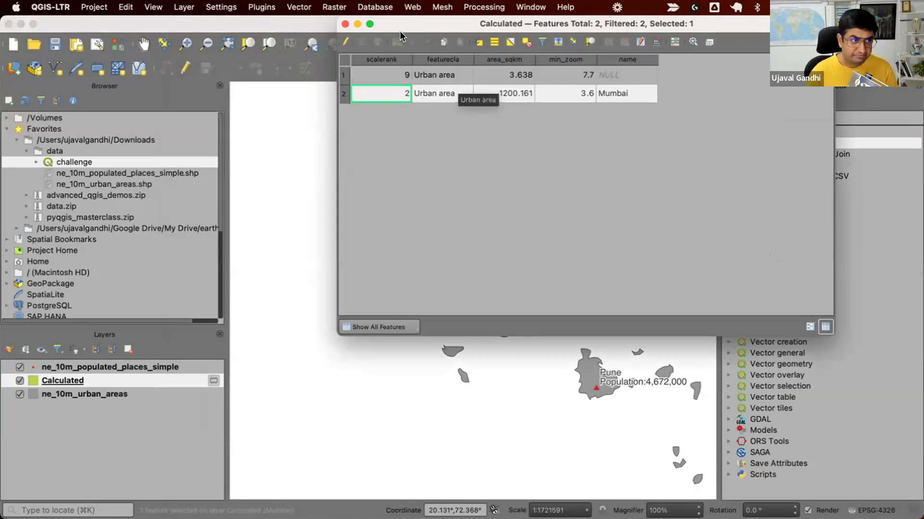
{"action": "left_click", "coordinate": [345, 23]}
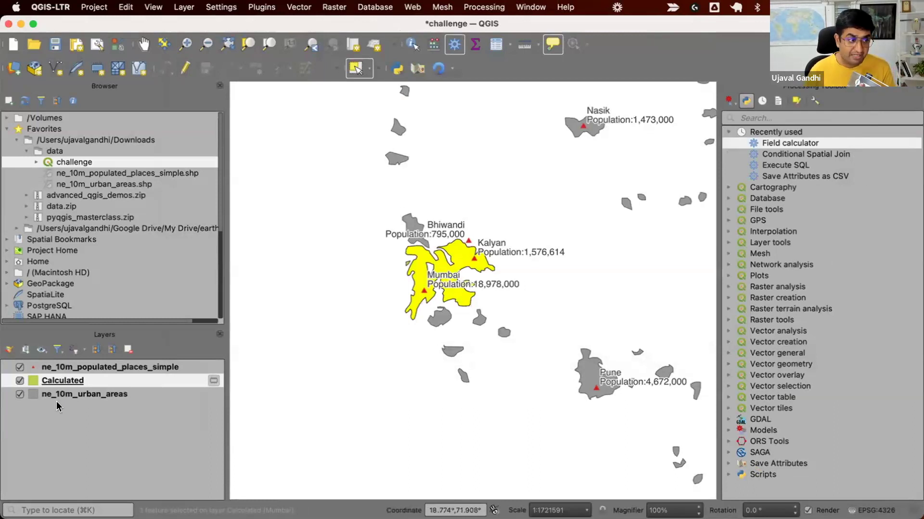
Remove the Calculated layer from the project
{"action": "right_click", "coordinate": [85, 386]}
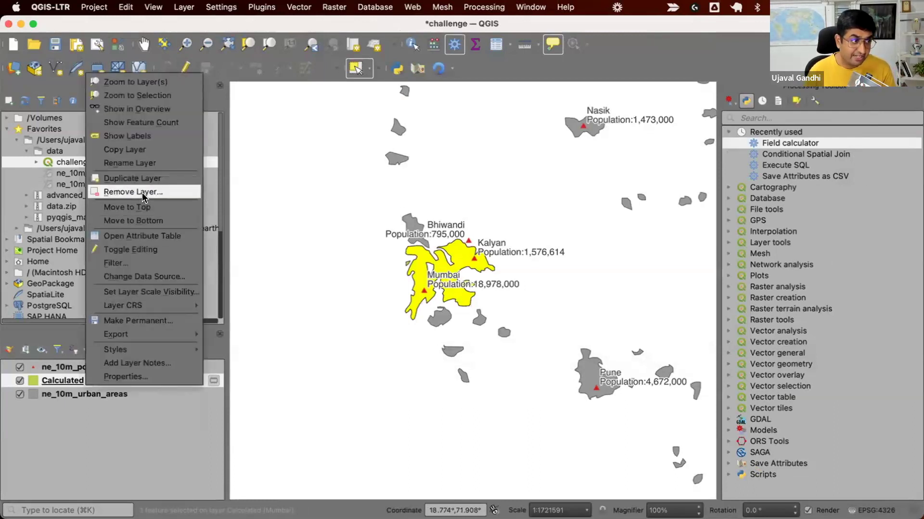
{"action": "left_click", "coordinate": [144, 194]}
{"action": "left_click", "coordinate": [519, 268]}
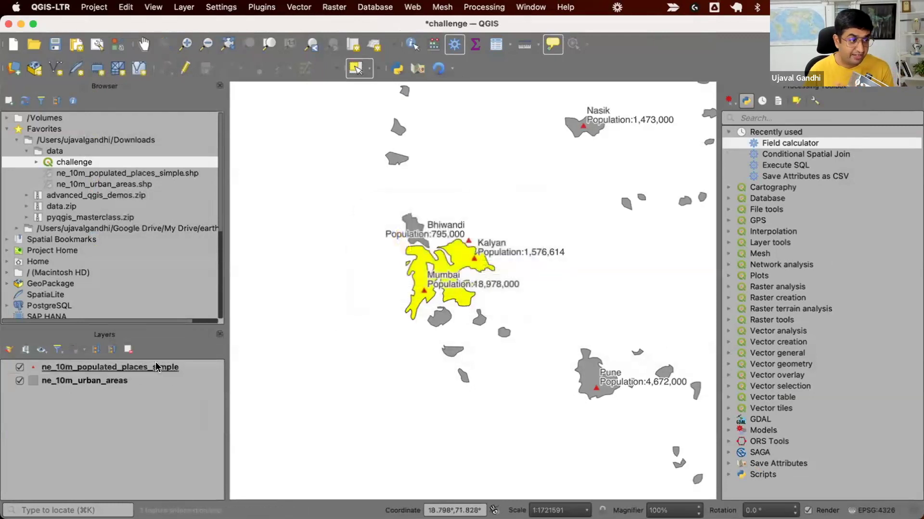
Show feature counts for ne_10m_urban_areas and the populated places layer
{"action": "right_click", "coordinate": [140, 382]}
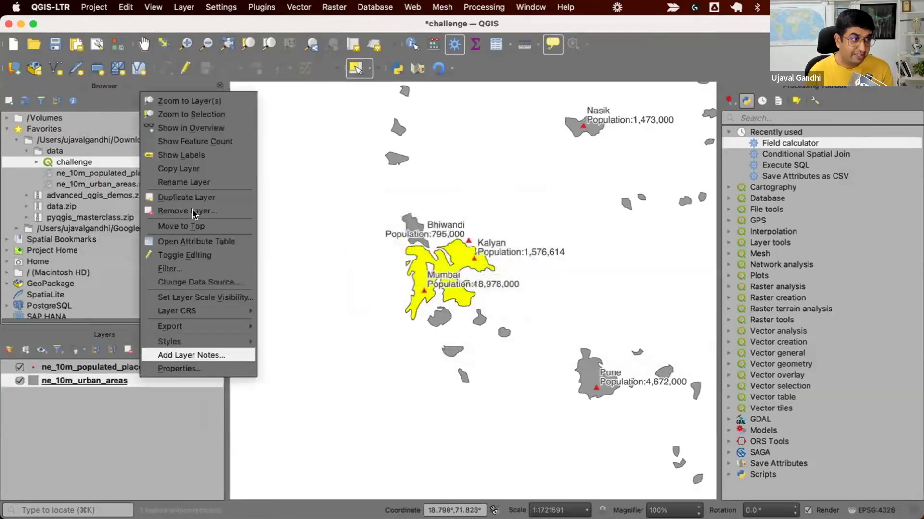
{"action": "left_click", "coordinate": [192, 142]}
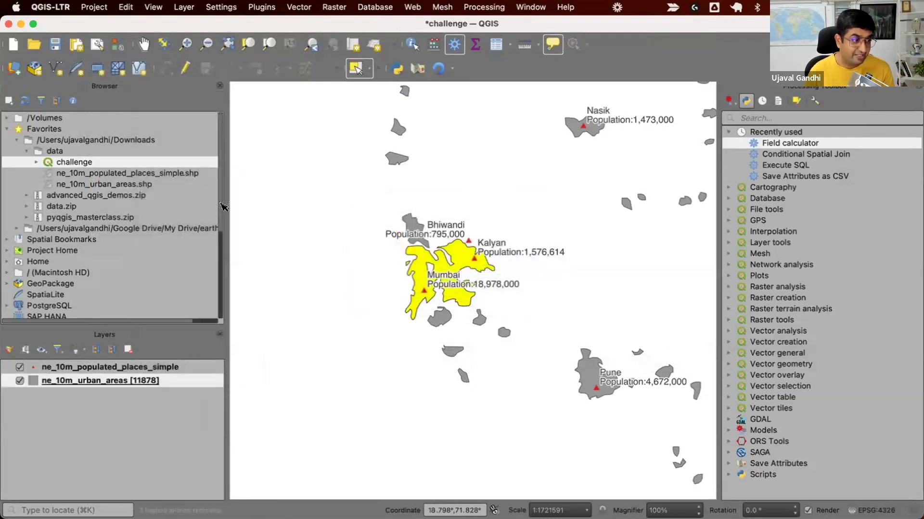
{"action": "right_click", "coordinate": [141, 368]}
{"action": "left_click", "coordinate": [193, 283]}
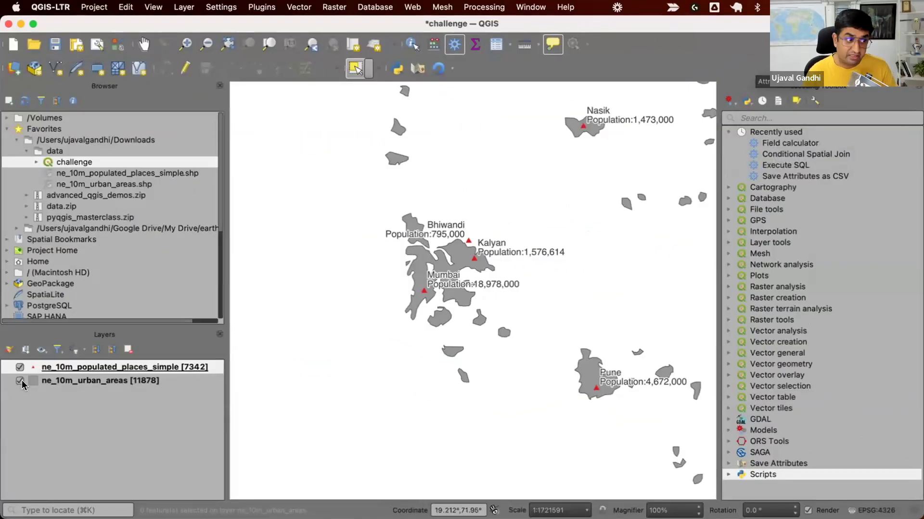
Create a spatial index for ne_10m_urban_areas from its layer properties
{"action": "right_click", "coordinate": [146, 376]}
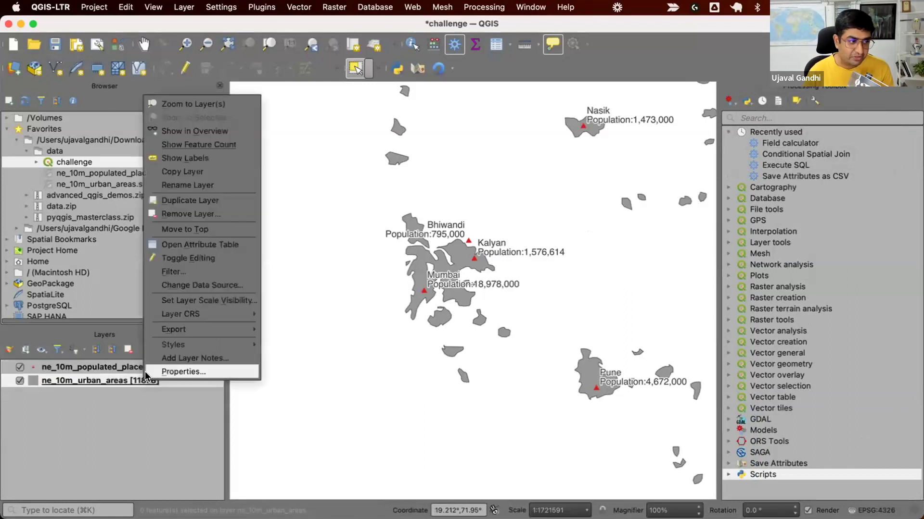
{"action": "left_click", "coordinate": [150, 372]}
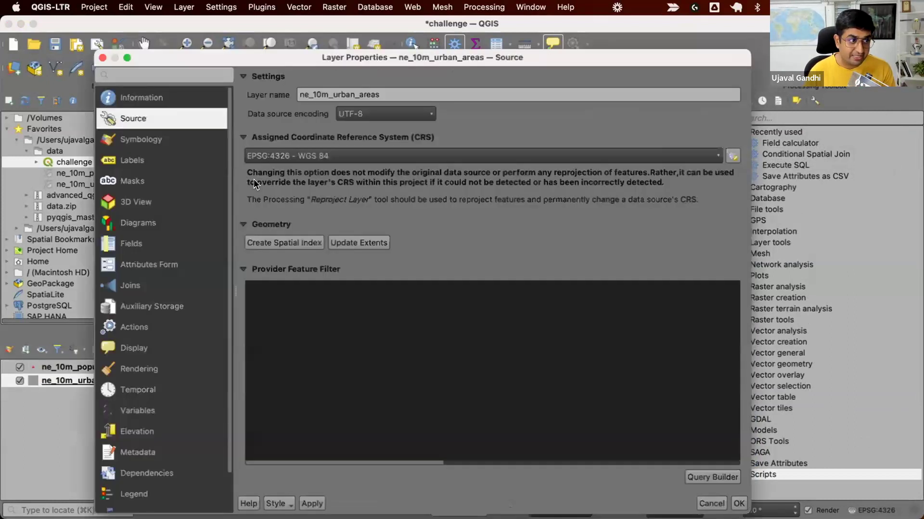
{"action": "left_click", "coordinate": [287, 244]}
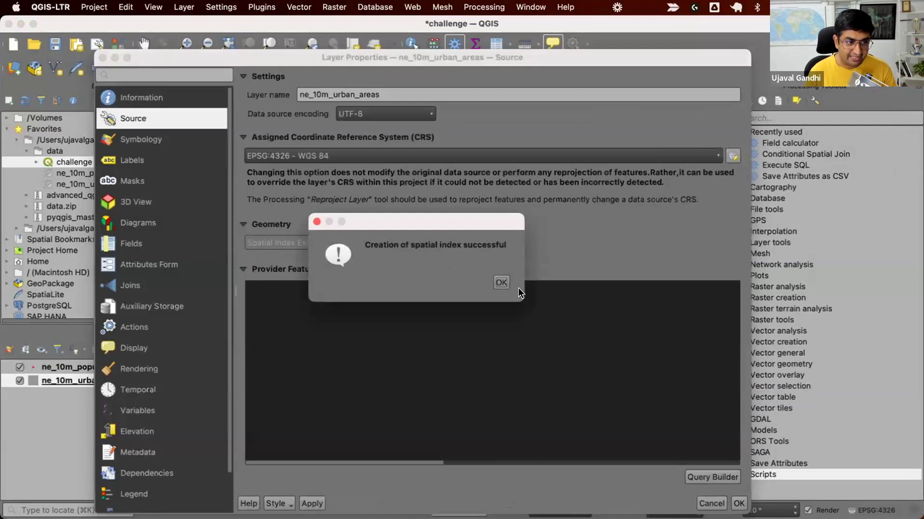
{"action": "left_click", "coordinate": [502, 284]}
{"action": "left_click", "coordinate": [738, 503]}
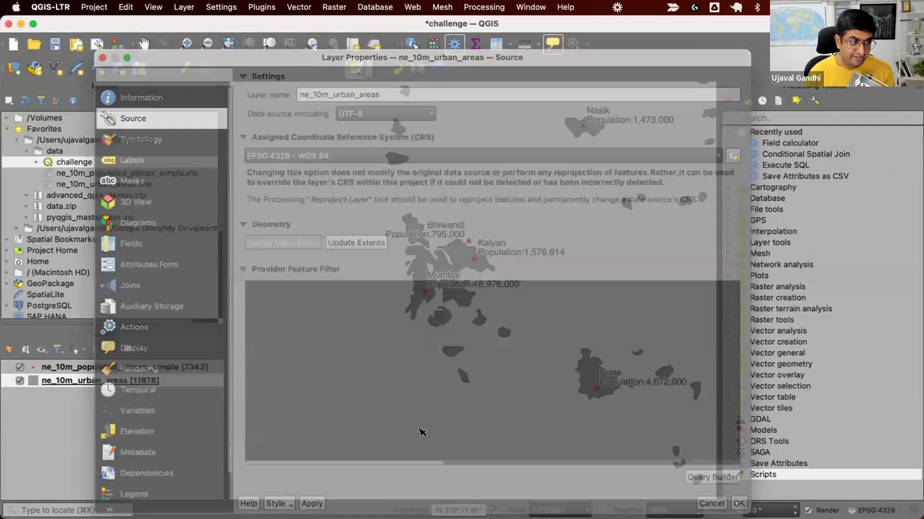
Create a spatial index for ne_10m_populated_places_simple from its layer properties
{"action": "right_click", "coordinate": [192, 366]}
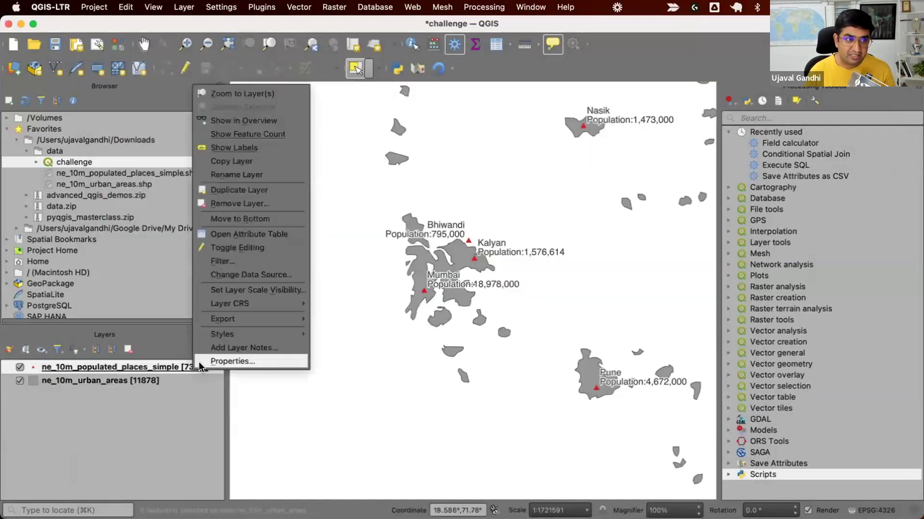
{"action": "left_click", "coordinate": [224, 361]}
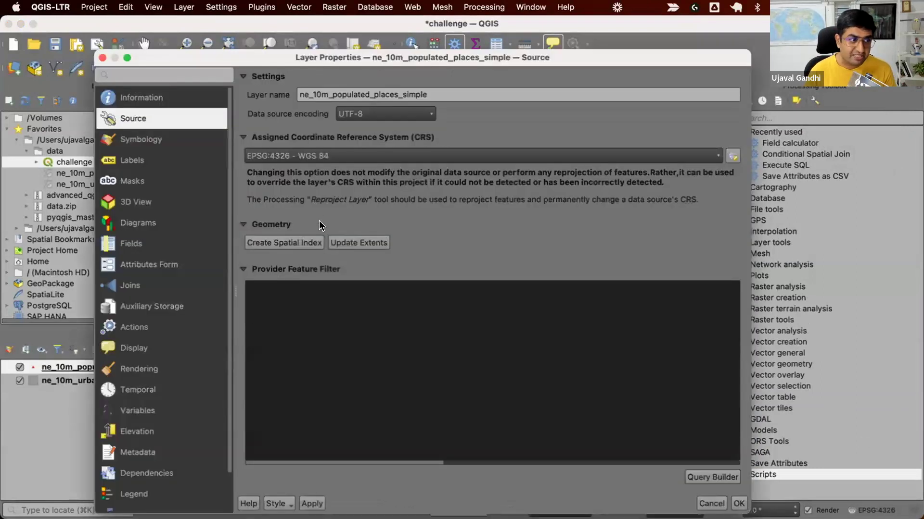
{"action": "left_click", "coordinate": [310, 241]}
{"action": "left_click", "coordinate": [498, 278]}
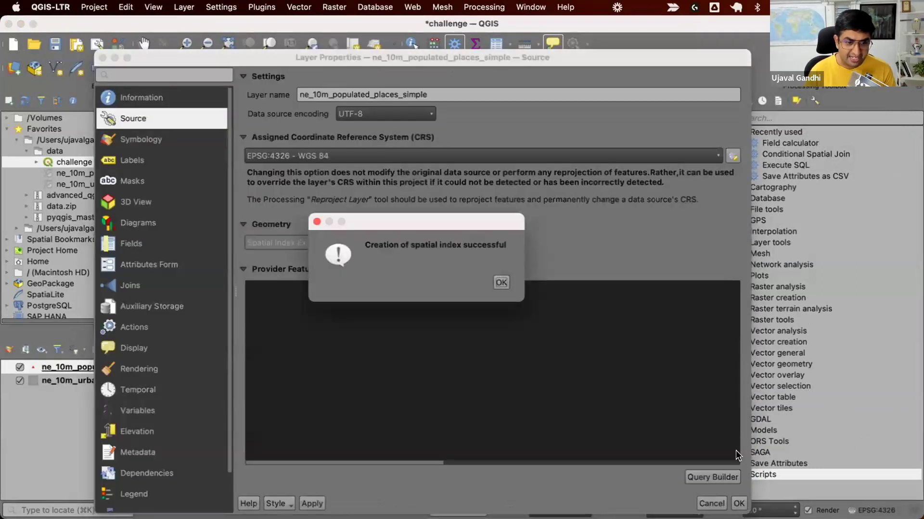
{"action": "left_click", "coordinate": [738, 503]}
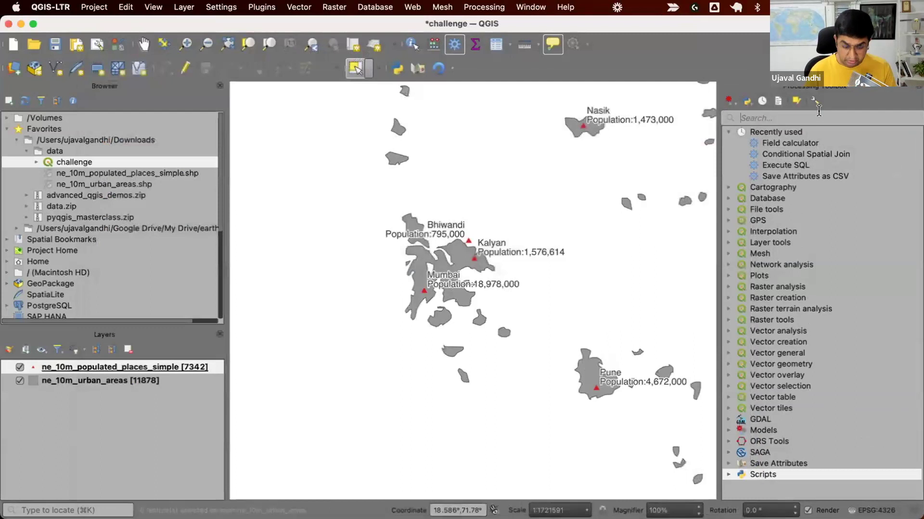
{"action": "left_click", "coordinate": [818, 111]}
{"action": "type", "text": "spatial in"}
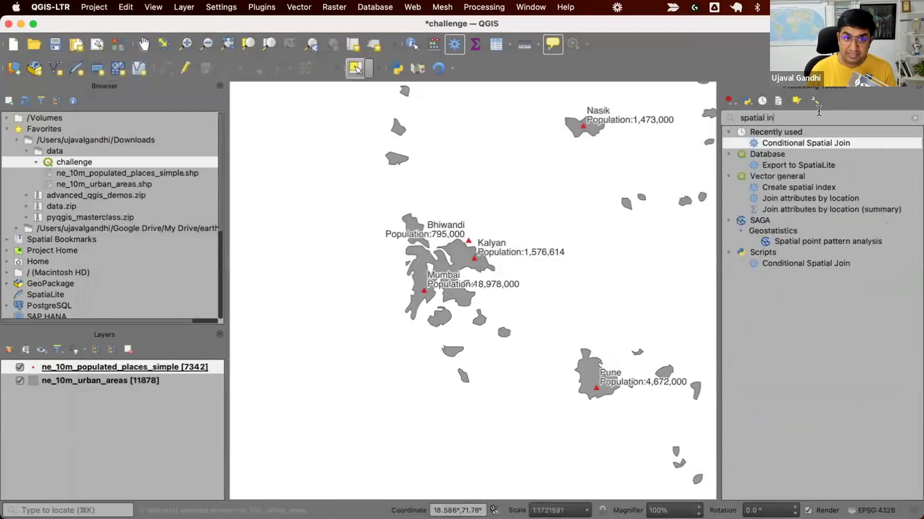
{"action": "left_click", "coordinate": [813, 187]}
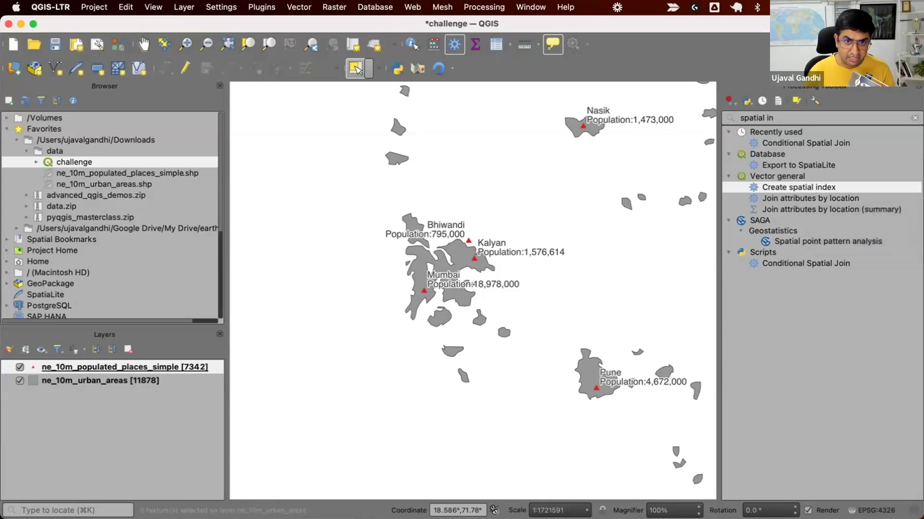
{"action": "left_click", "coordinate": [914, 118]}
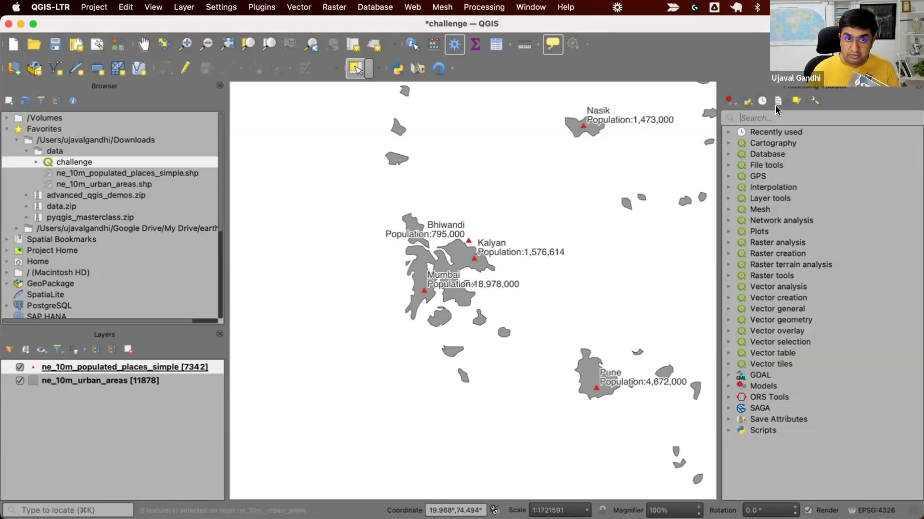
Expand the toolbox's Scripts group and select the Conditional Spatial Join script
{"action": "left_click", "coordinate": [746, 102]}
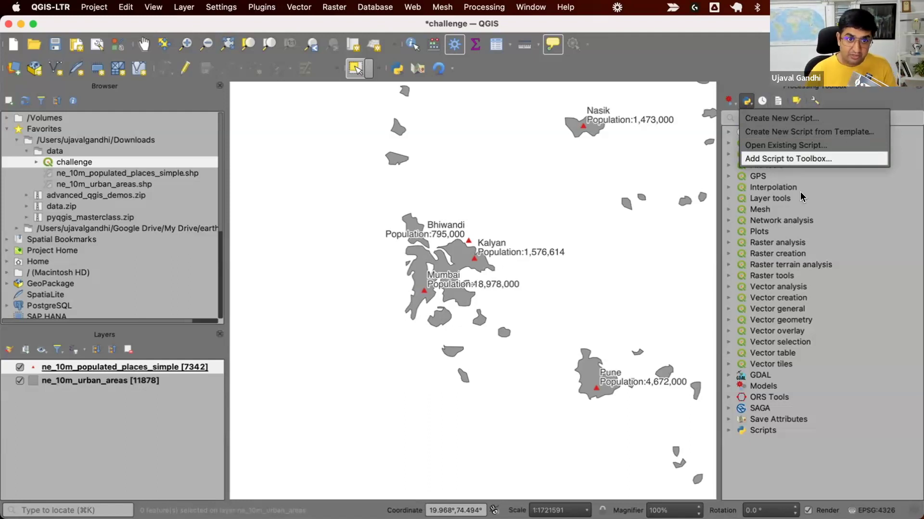
{"action": "left_click", "coordinate": [830, 495]}
{"action": "double_click", "coordinate": [799, 435]}
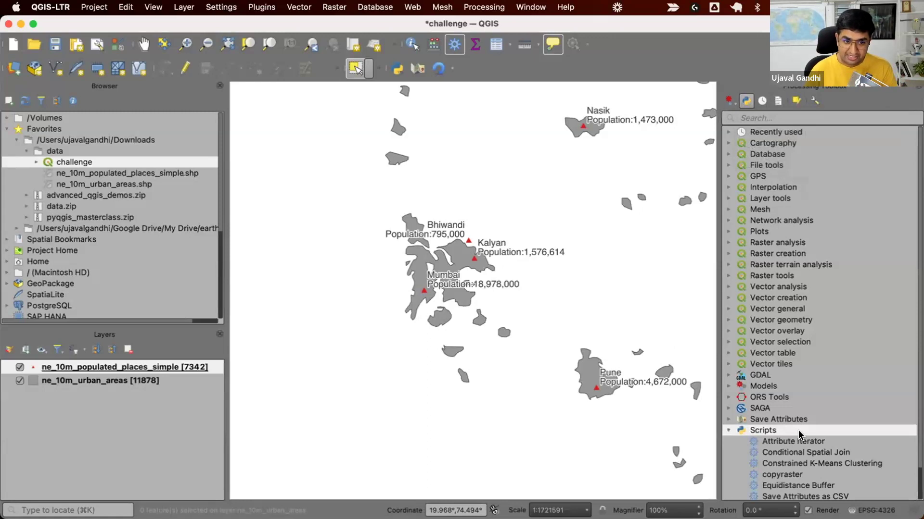
{"action": "left_click", "coordinate": [810, 456]}
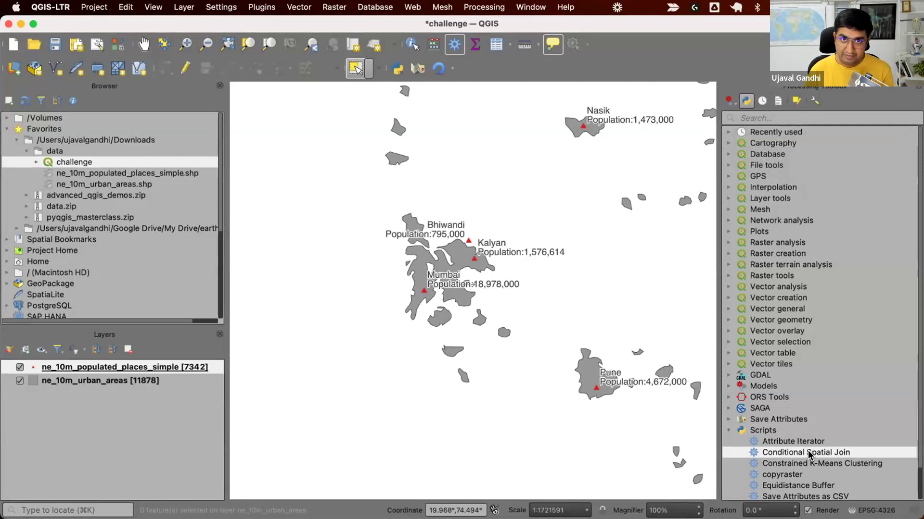
{"action": "right_click", "coordinate": [810, 455]}
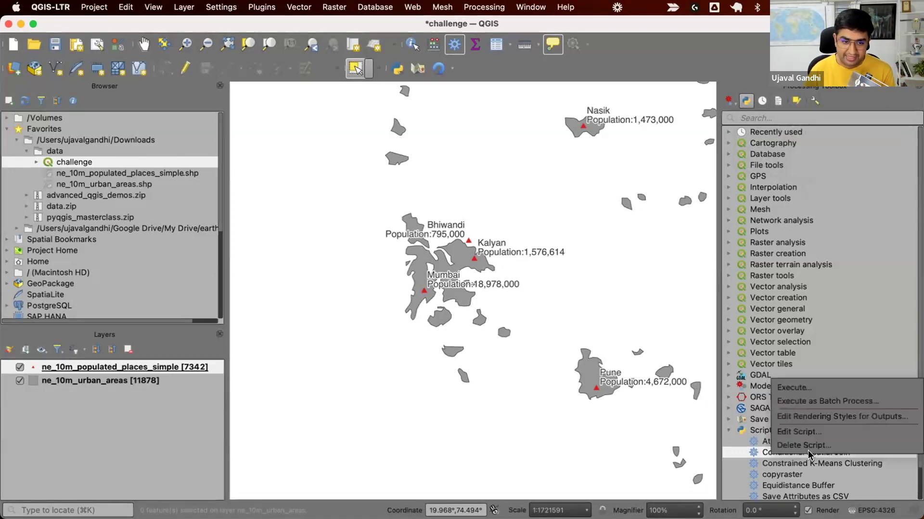
{"action": "left_click", "coordinate": [802, 431]}
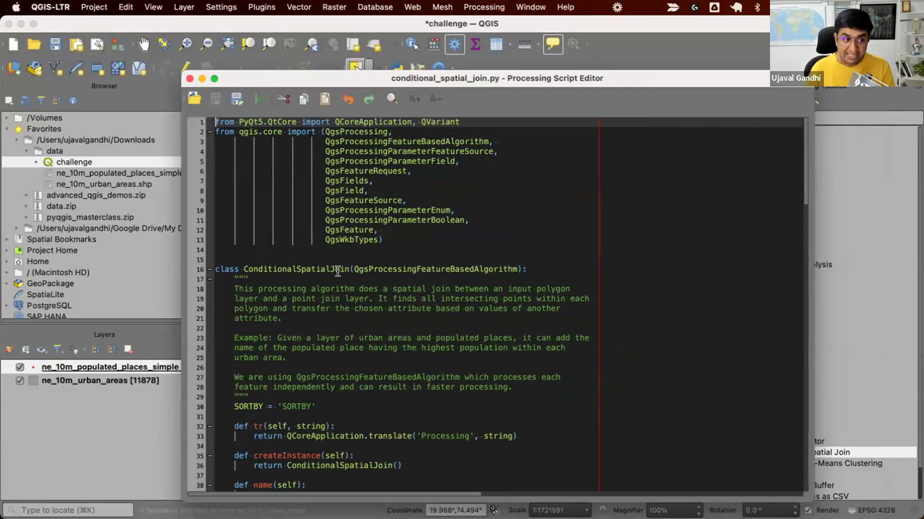
{"action": "left_click", "coordinate": [410, 268]}
{"action": "double_click", "coordinate": [410, 269]}
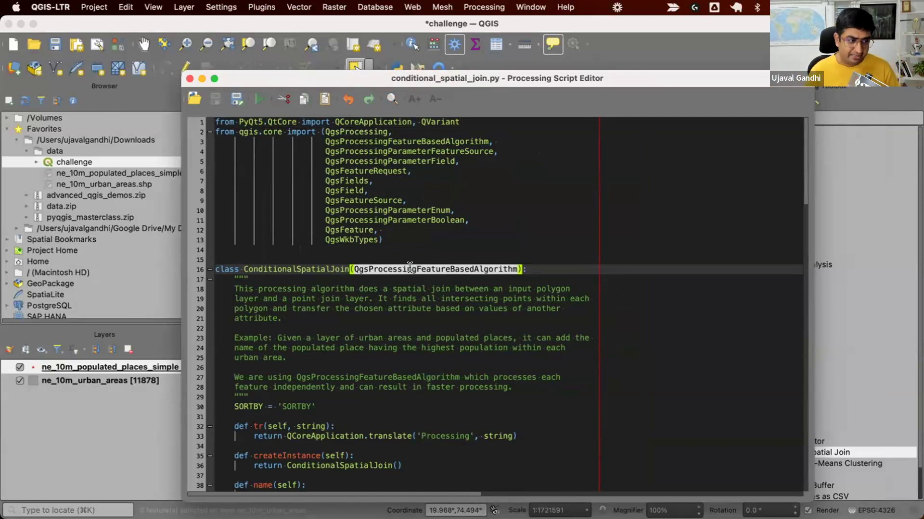
{"action": "left_click", "coordinate": [426, 337]}
{"action": "scroll", "coordinate": [418, 350], "scroll_direction": "down", "scroll_amount": 4}
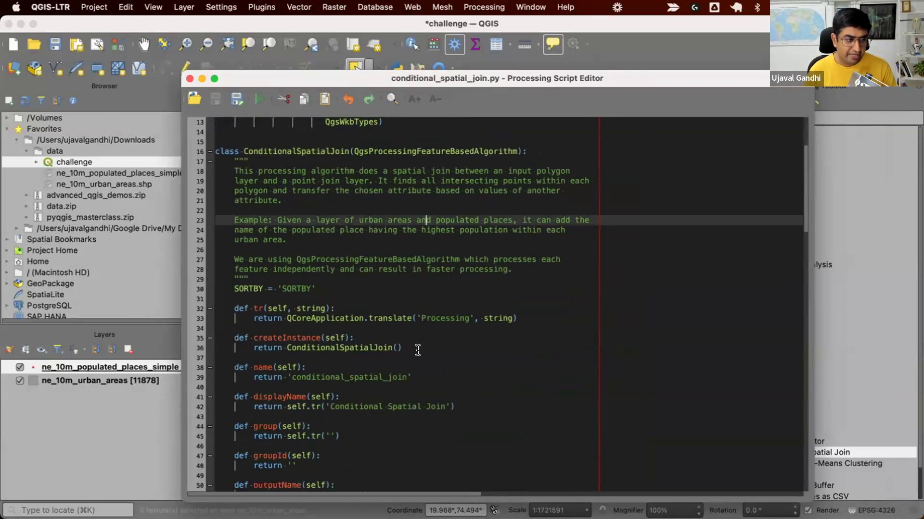
{"action": "scroll", "coordinate": [418, 350], "scroll_direction": "down", "scroll_amount": 14}
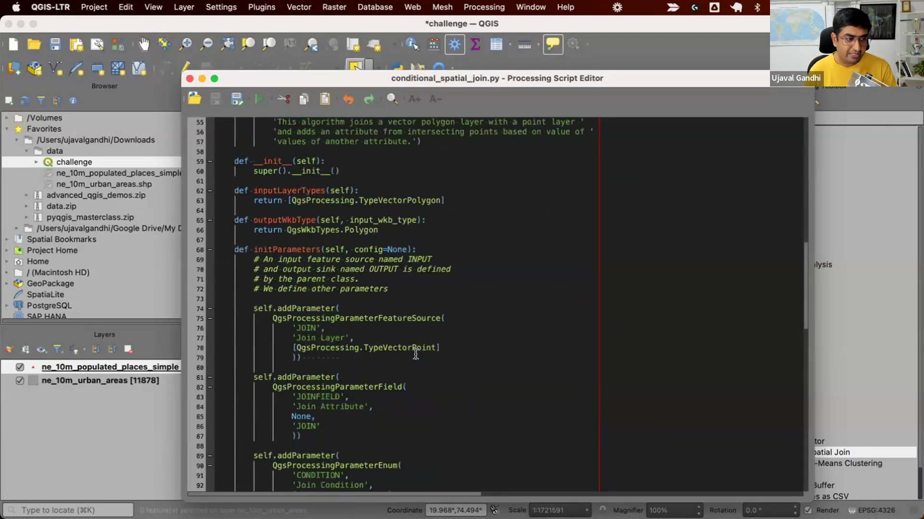
{"action": "scroll", "coordinate": [416, 354], "scroll_direction": "down", "scroll_amount": 1}
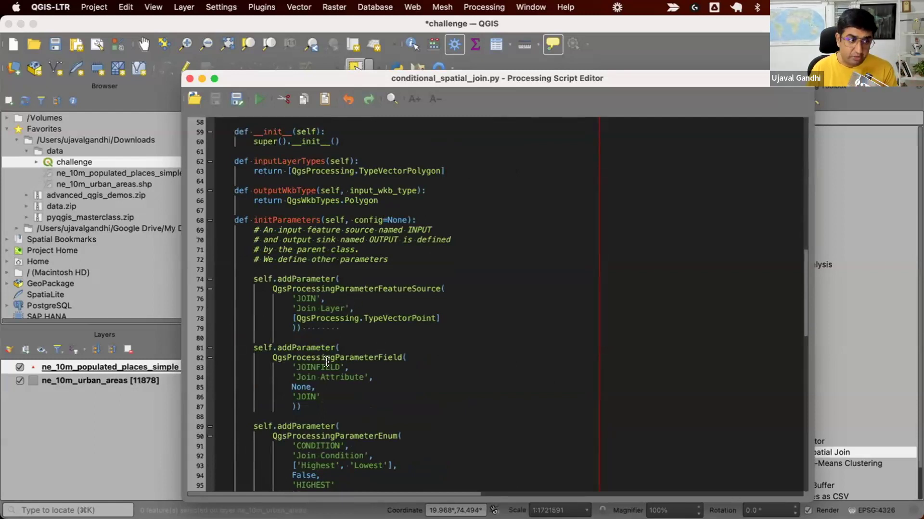
{"action": "scroll", "coordinate": [327, 362], "scroll_direction": "down", "scroll_amount": 2}
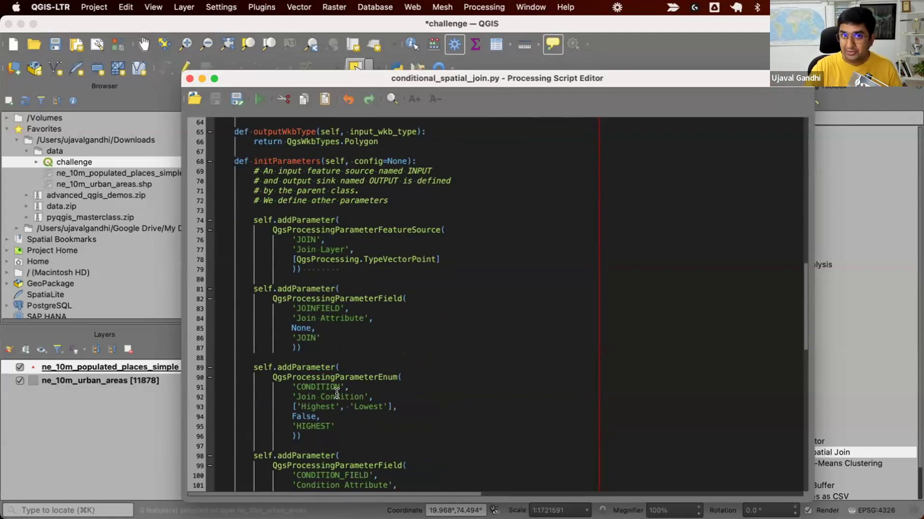
{"action": "scroll", "coordinate": [337, 394], "scroll_direction": "down", "scroll_amount": 2}
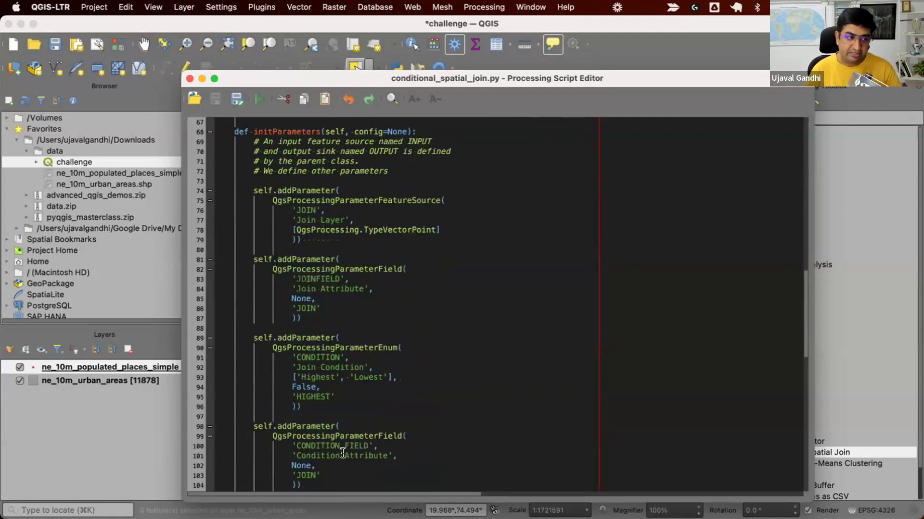
{"action": "scroll", "coordinate": [343, 453], "scroll_direction": "down", "scroll_amount": 10}
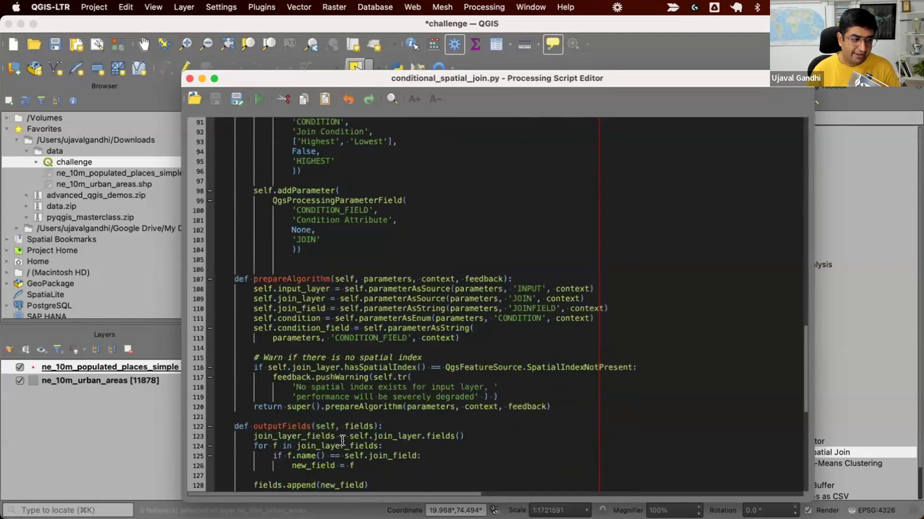
Review processFeature's bounding-box feature request, join_layer loop and intersects check
{"action": "scroll", "coordinate": [344, 422], "scroll_direction": "down", "scroll_amount": 2}
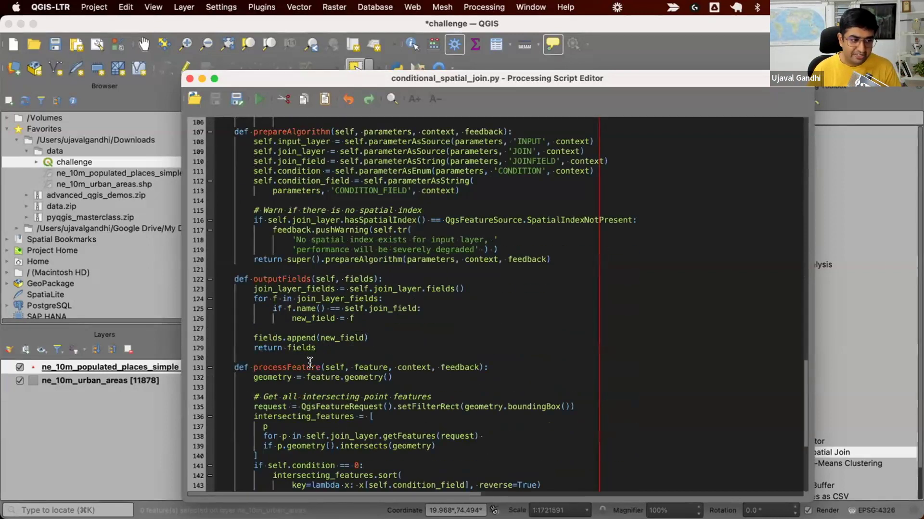
{"action": "left_click", "coordinate": [483, 368]}
{"action": "scroll", "coordinate": [370, 327], "scroll_direction": "down", "scroll_amount": 3}
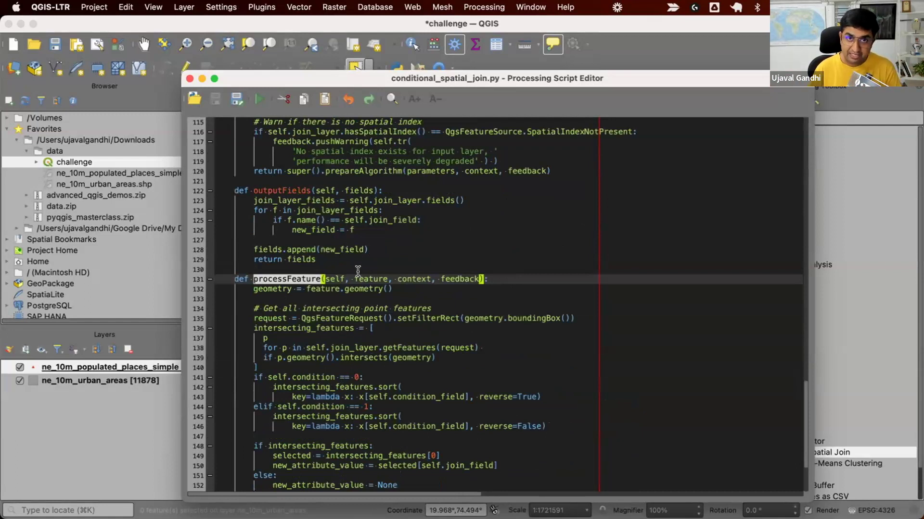
{"action": "left_click", "coordinate": [255, 318]}
{"action": "key", "text": "shift+Down"}
{"action": "key", "text": "shift+Down"}
{"action": "key", "text": "shift+Down"}
{"action": "key", "text": "shift+Down"}
{"action": "key", "text": "shift+Down"}
{"action": "key", "text": "Right"}
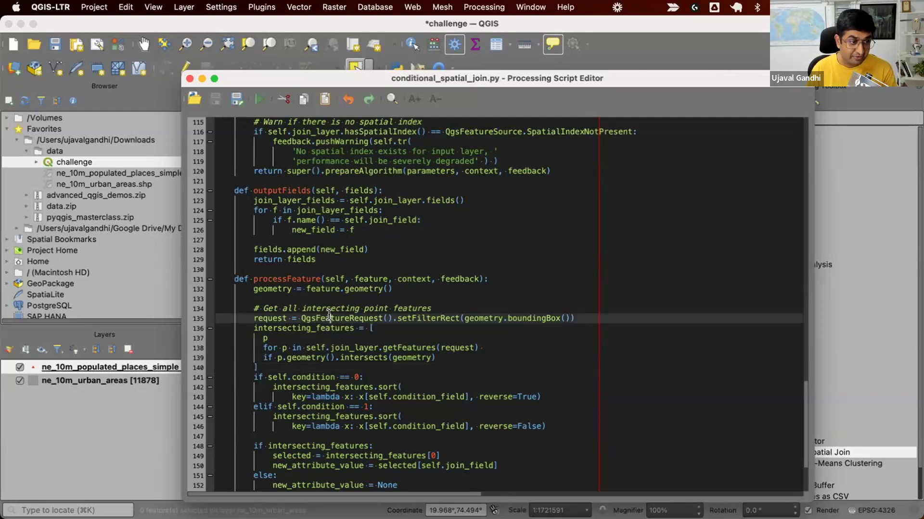
{"action": "triple_click", "coordinate": [329, 316]}
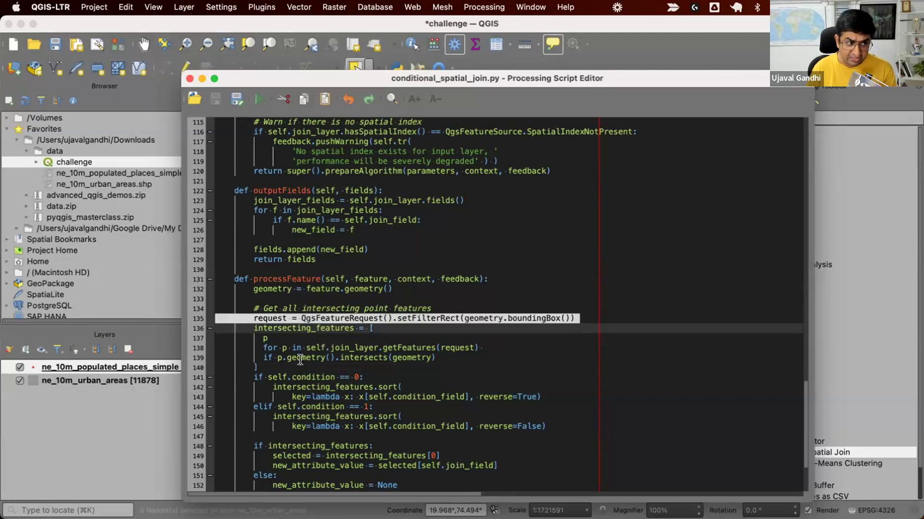
{"action": "double_click", "coordinate": [353, 347]}
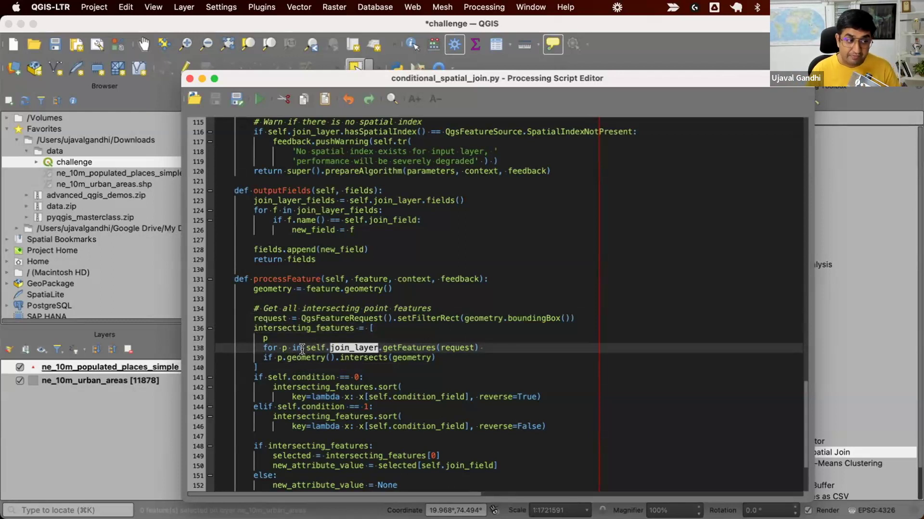
{"action": "left_click_drag", "start_coordinate": [278, 357], "coordinate": [258, 367]}
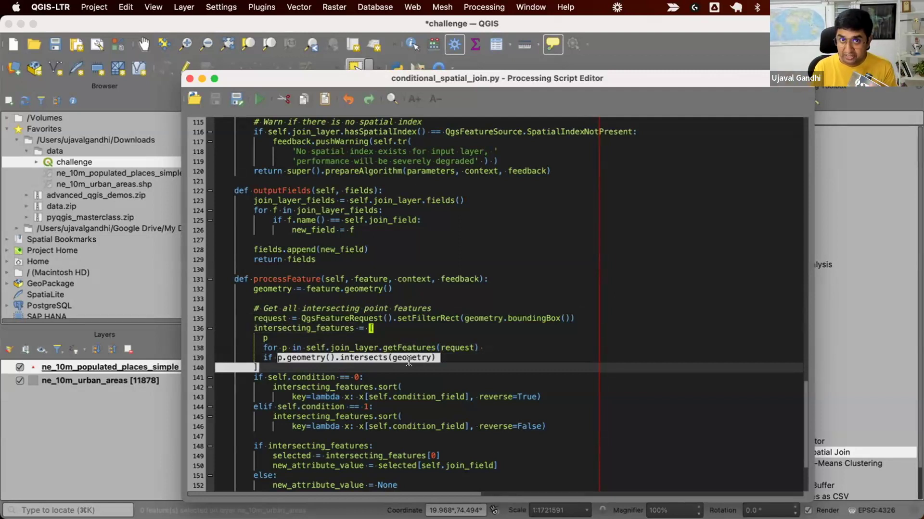
{"action": "left_click", "coordinate": [429, 361]}
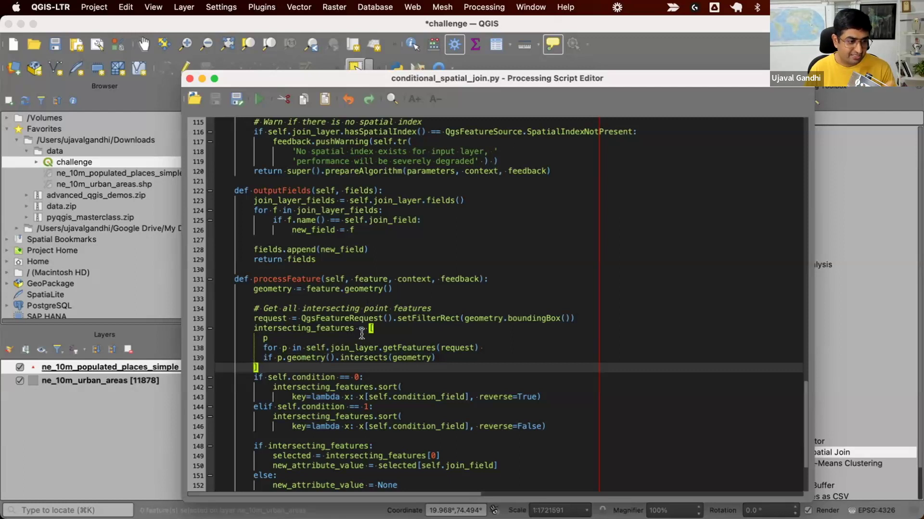
Review the line sorting intersecting features descending by the condition field
{"action": "scroll", "coordinate": [361, 308], "scroll_direction": "down", "scroll_amount": 2}
{"action": "scroll", "coordinate": [354, 331], "scroll_direction": "down", "scroll_amount": 1}
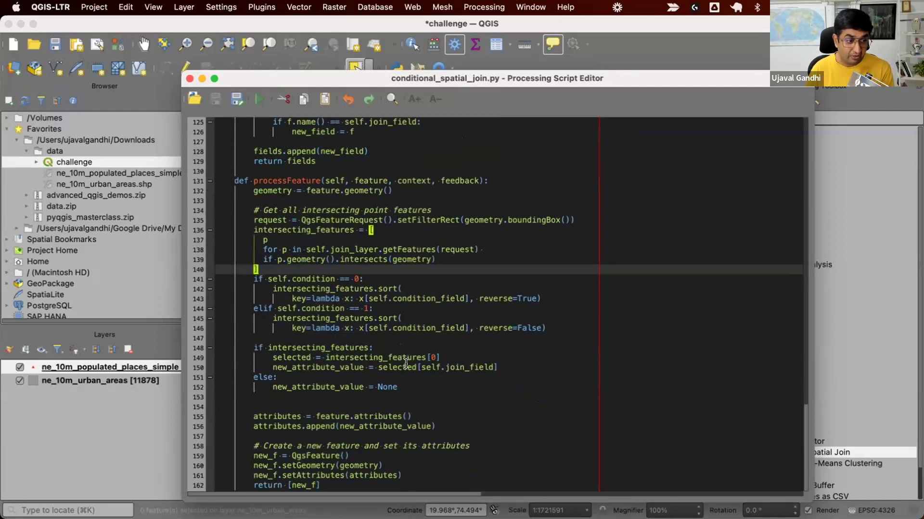
{"action": "triple_click", "coordinate": [467, 294]}
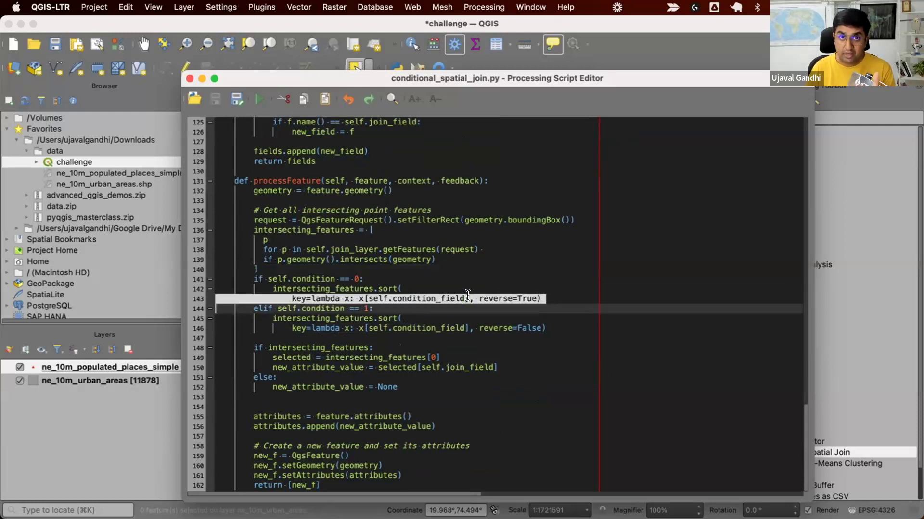
{"action": "left_click", "coordinate": [392, 437]}
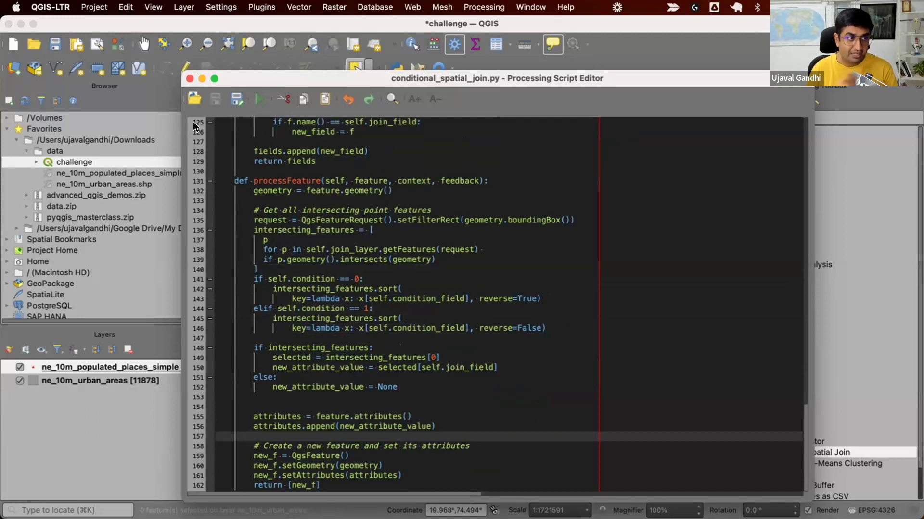
Run Conditional Spatial Join on ne_10m_urban_areas, taking name from populated places by highest pop_max
{"action": "left_click", "coordinate": [189, 78]}
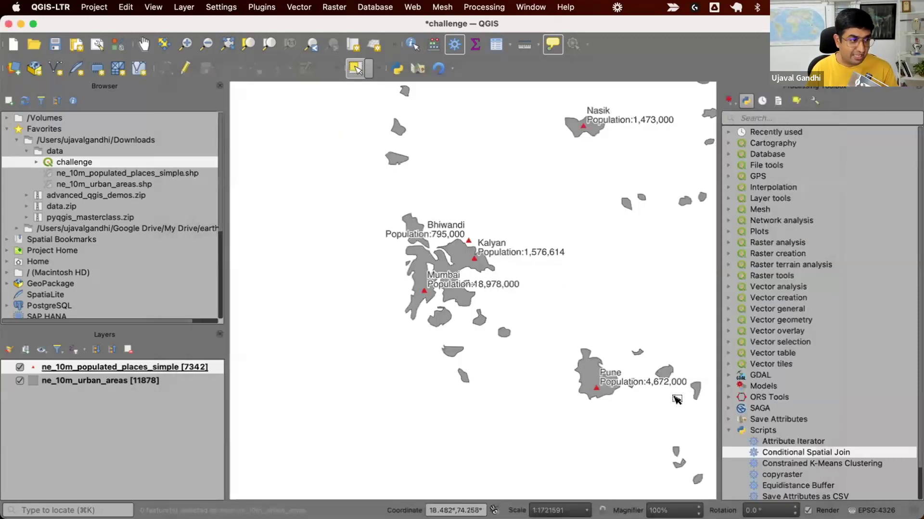
{"action": "double_click", "coordinate": [780, 453]}
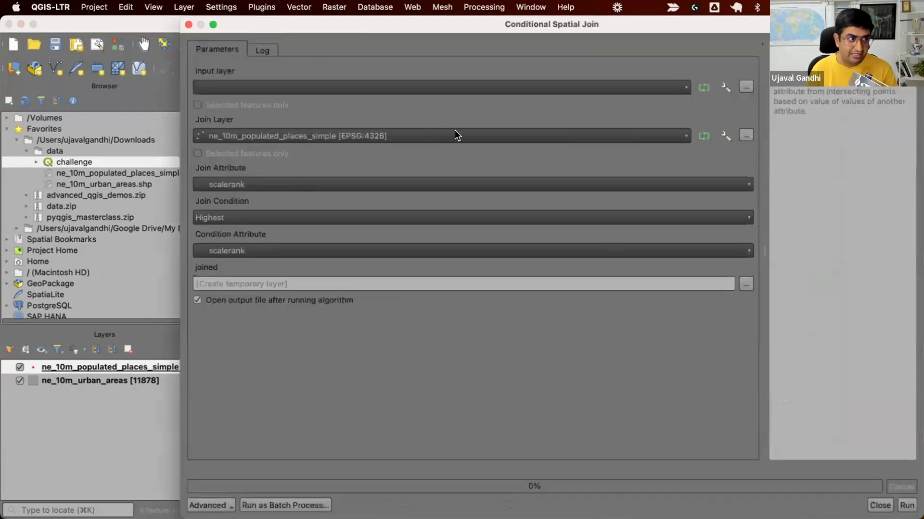
{"action": "left_click", "coordinate": [372, 85]}
{"action": "left_click", "coordinate": [371, 88]}
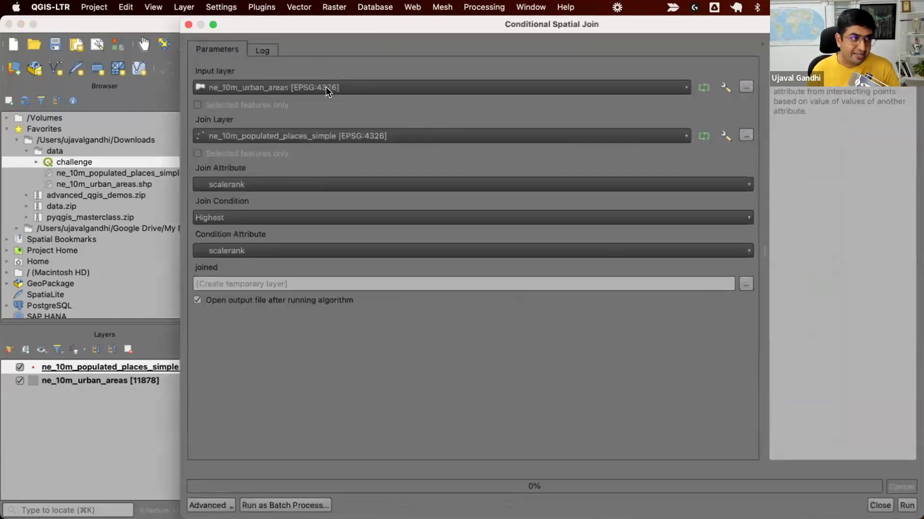
{"action": "left_click", "coordinate": [252, 176]}
{"action": "left_click", "coordinate": [249, 192]}
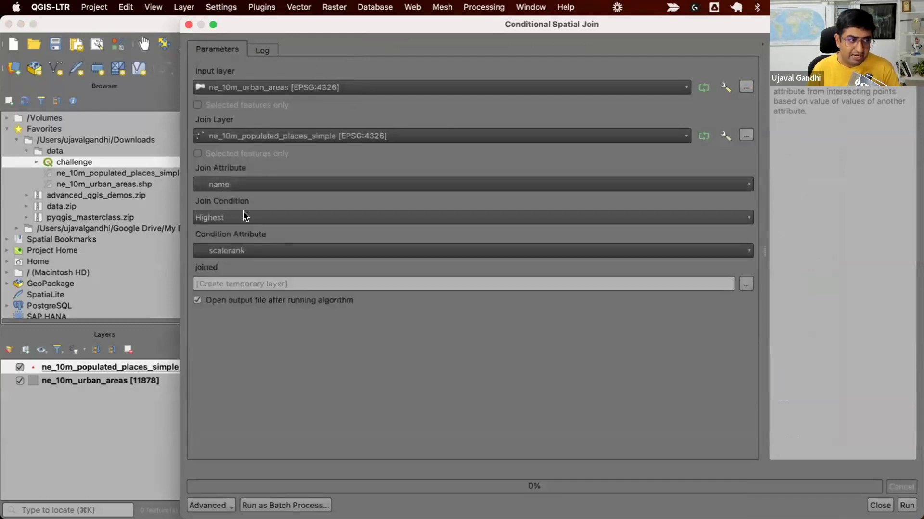
{"action": "left_click", "coordinate": [252, 245]}
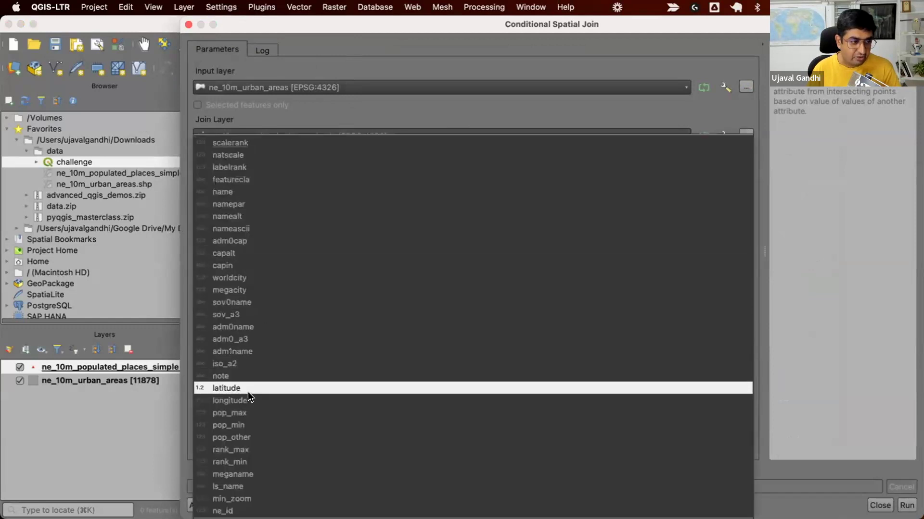
{"action": "left_click", "coordinate": [243, 408]}
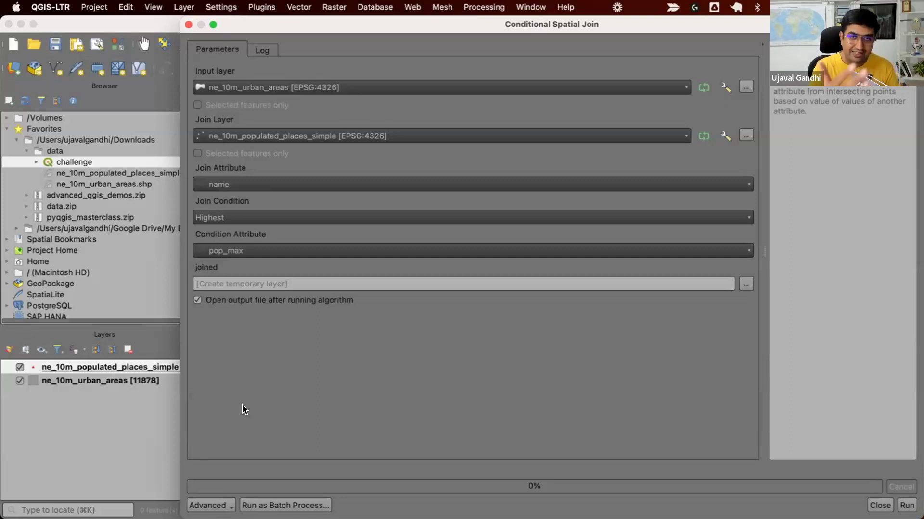
{"action": "left_click", "coordinate": [243, 140]}
{"action": "left_click", "coordinate": [246, 136]}
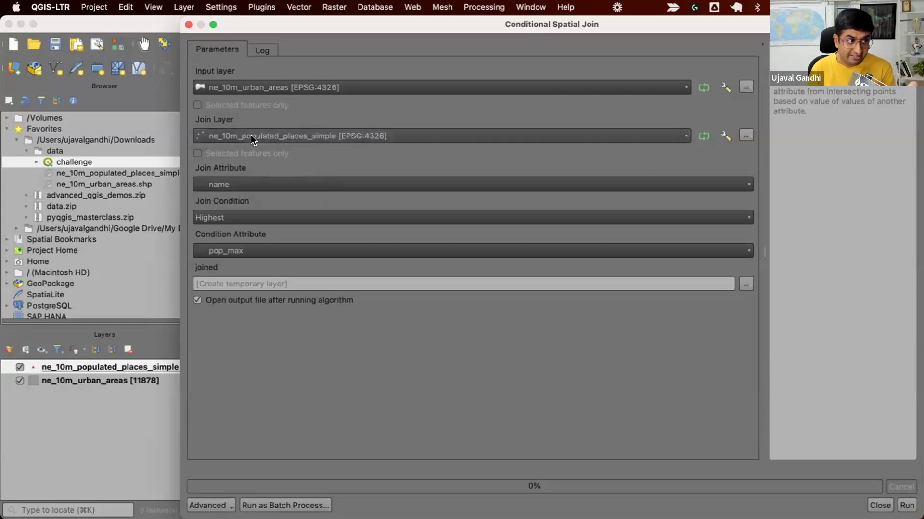
{"action": "left_click", "coordinate": [901, 503]}
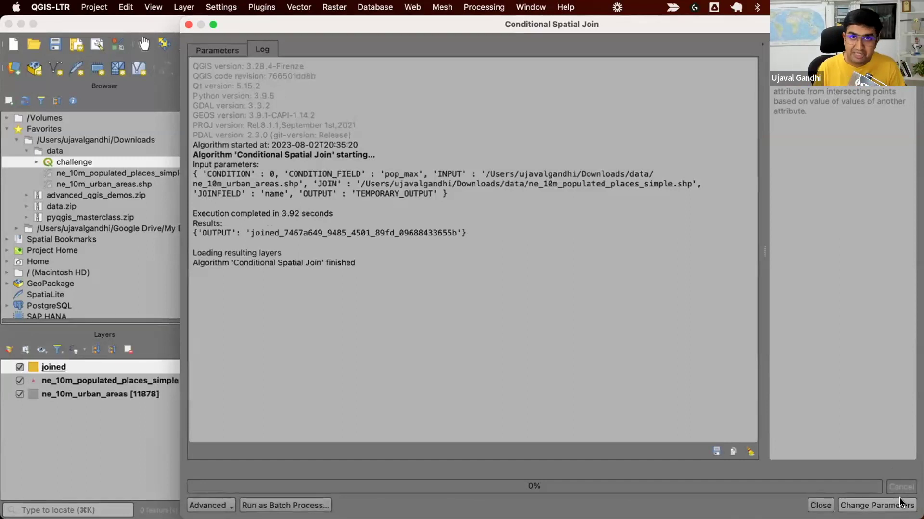
Select the Mumbai polygon and show its row at the top of the joined layer's attribute table
{"action": "left_click", "coordinate": [821, 505]}
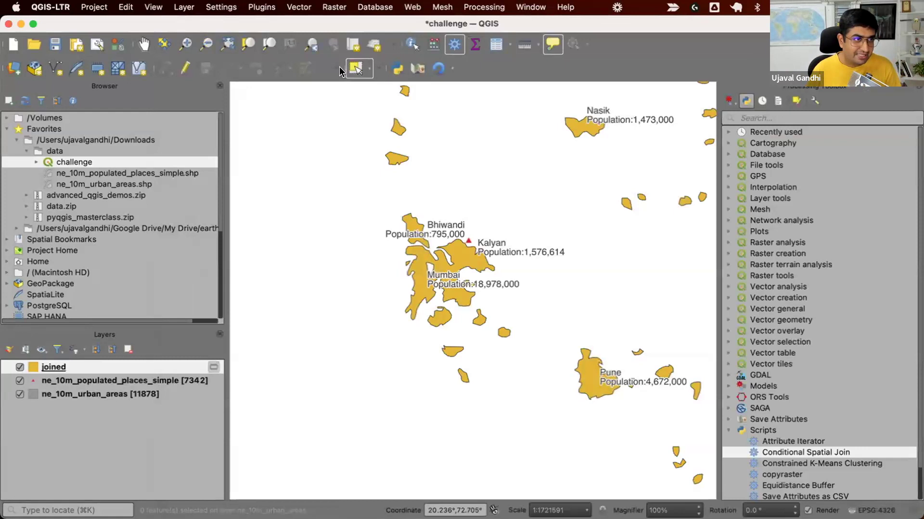
{"action": "left_click", "coordinate": [470, 264]}
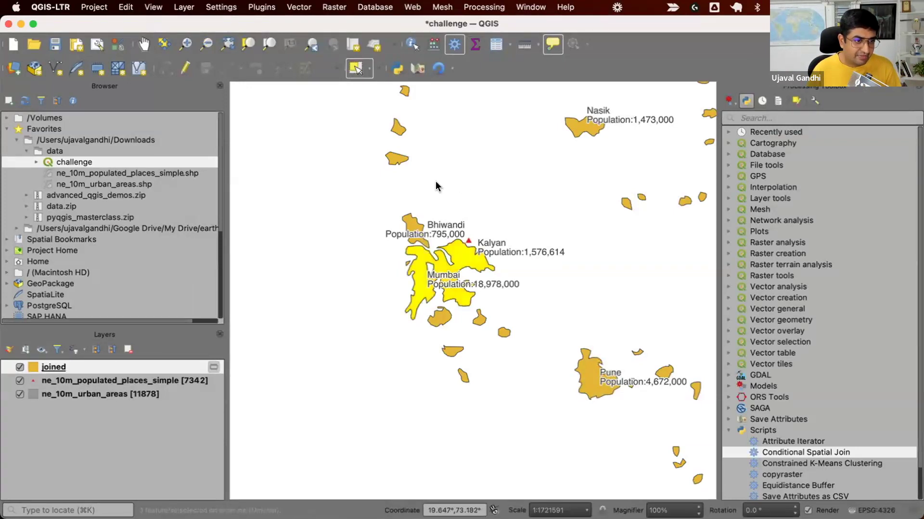
{"action": "left_click", "coordinate": [496, 44]}
{"action": "scroll", "coordinate": [577, 96], "scroll_direction": "down", "scroll_amount": 9}
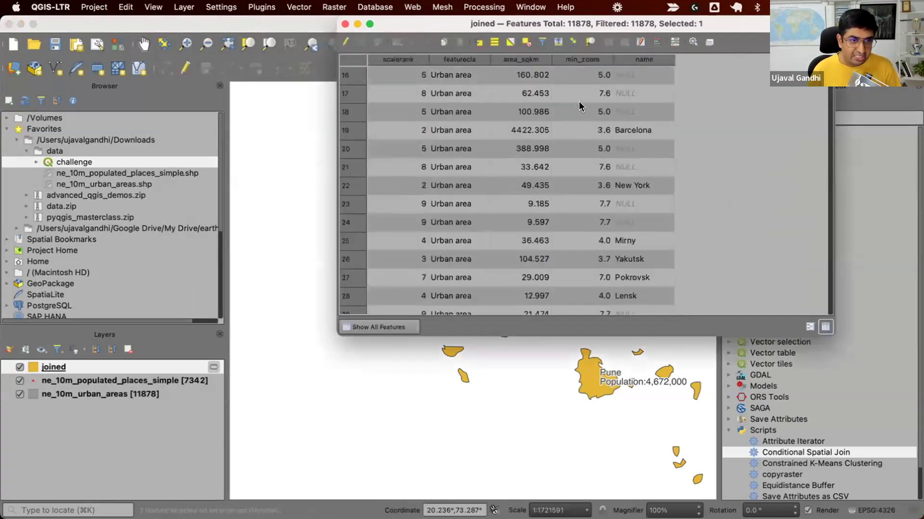
{"action": "scroll", "coordinate": [635, 216], "scroll_direction": "down", "scroll_amount": 2}
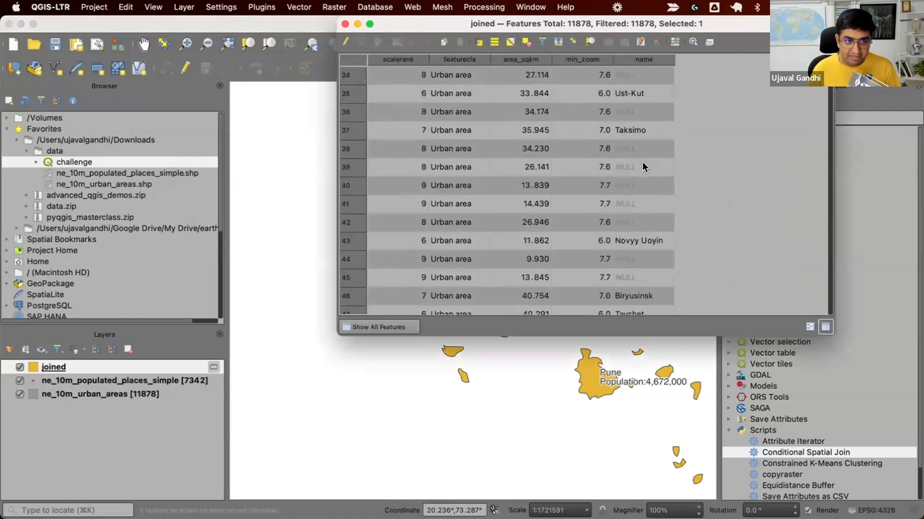
{"action": "left_click", "coordinate": [558, 42]}
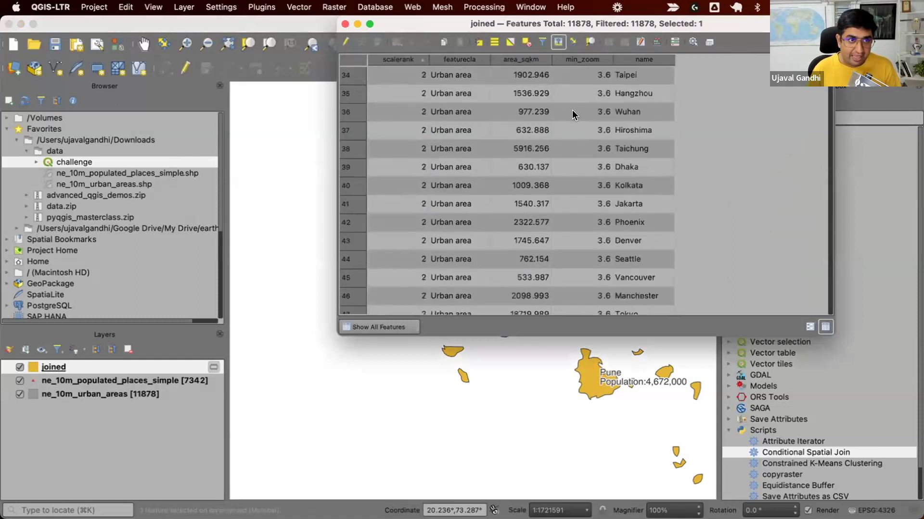